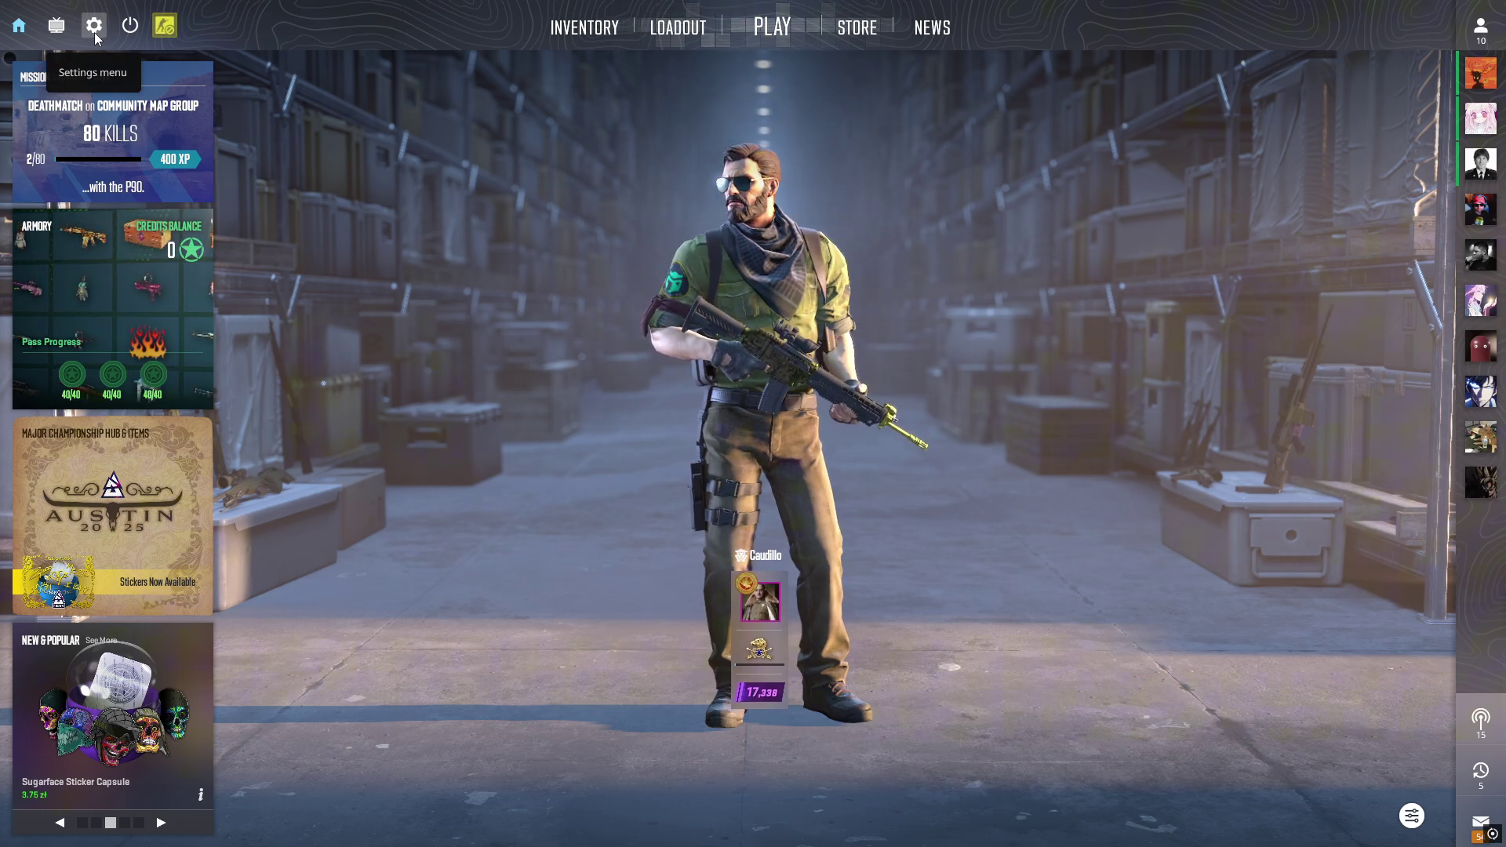
Open the Counter-Strike 2 settings on the basic Video page
{"action": "left_click", "coordinate": [93, 32]}
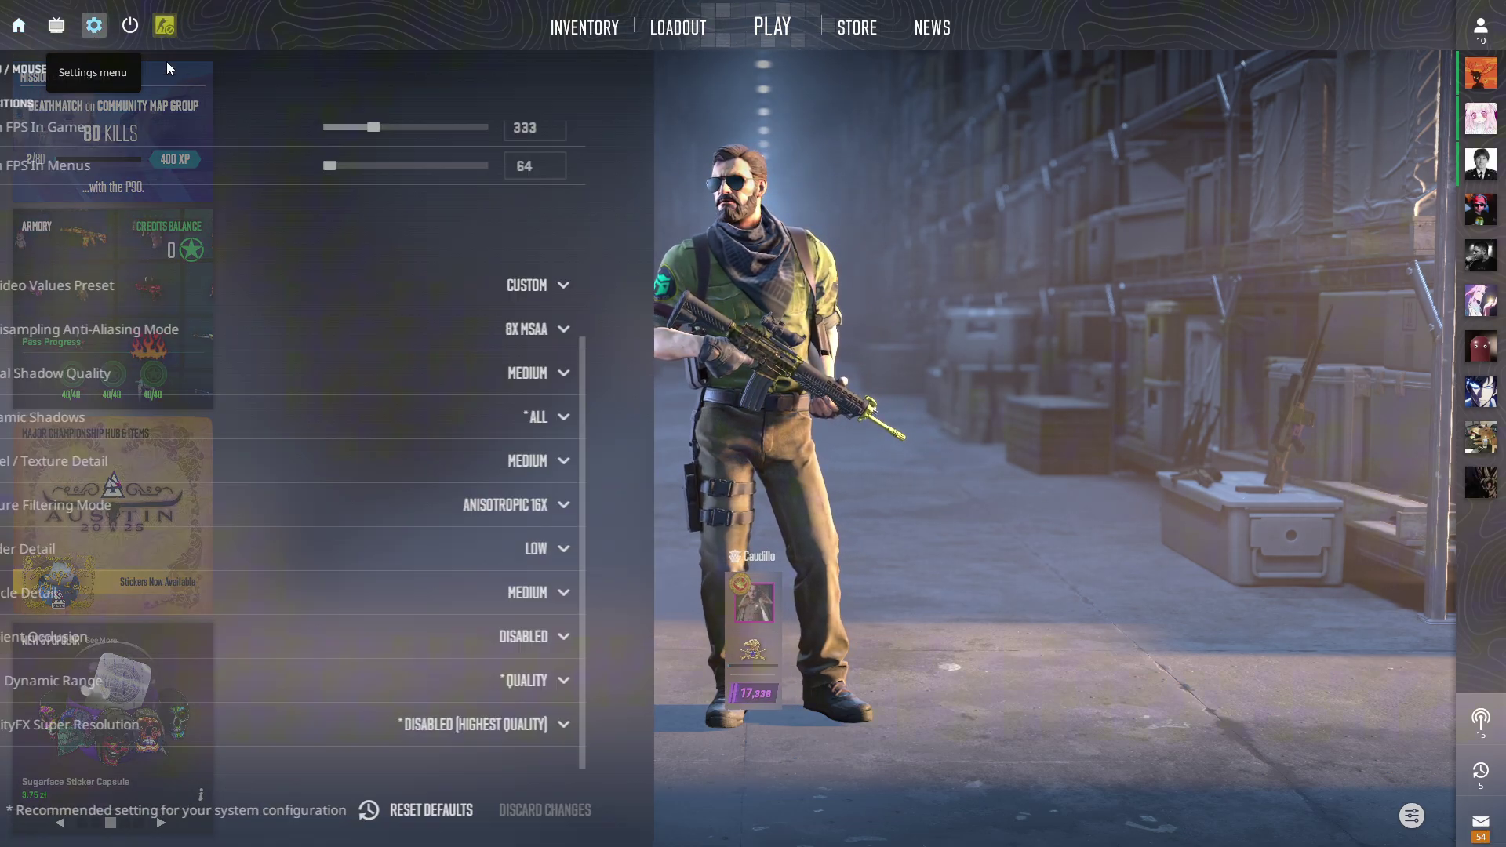
{"action": "scroll", "coordinate": [1224, 435], "scroll_direction": "up", "scroll_amount": 5}
{"action": "left_click", "coordinate": [636, 104]}
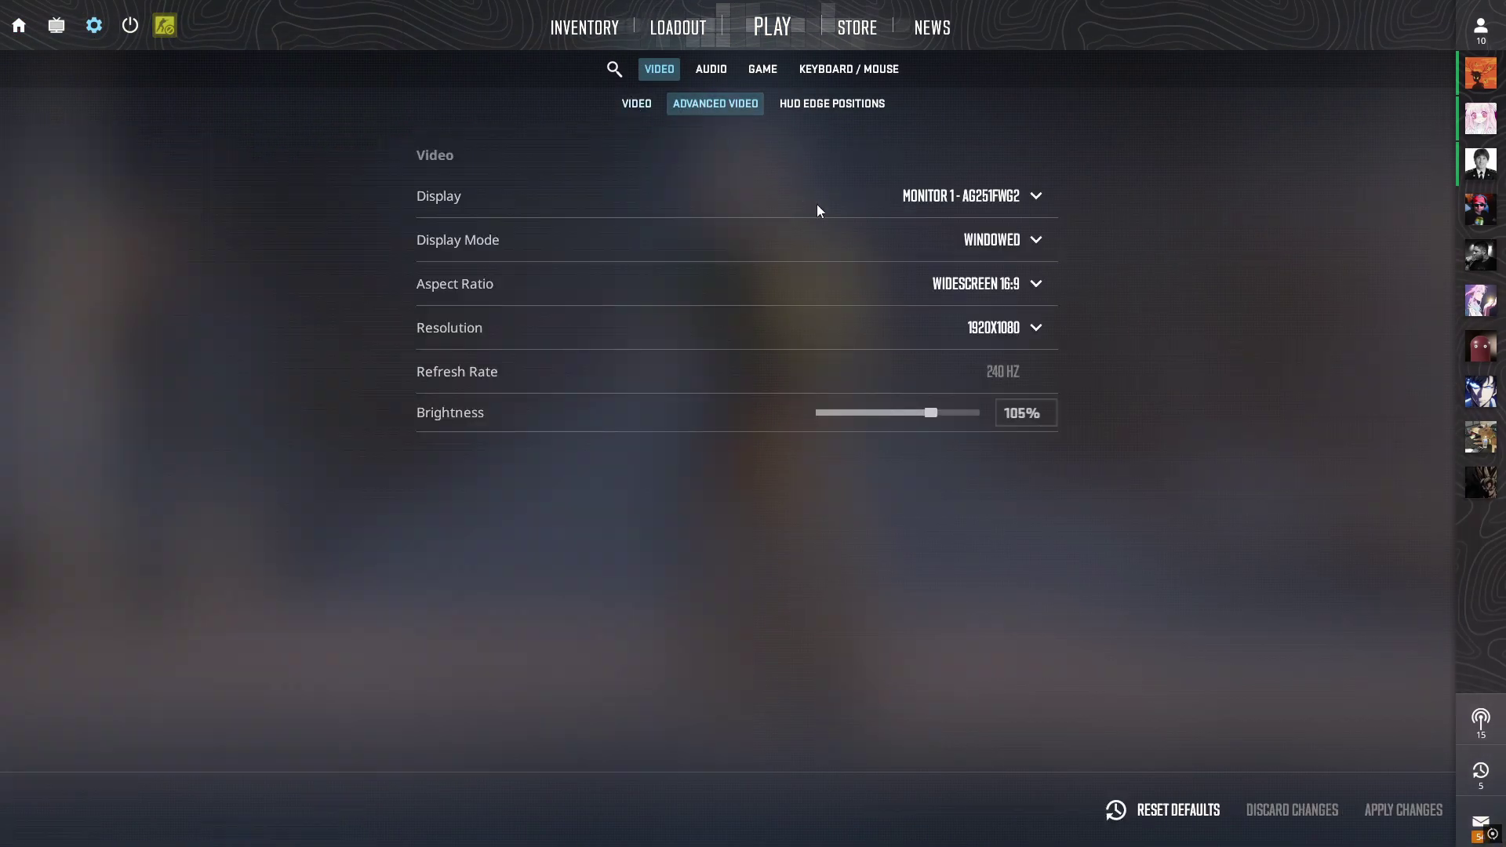
Keep Display Mode at Windowed and move to the Advanced Video sub-tab
{"action": "left_click", "coordinate": [1000, 240]}
{"action": "left_click", "coordinate": [1239, 311]}
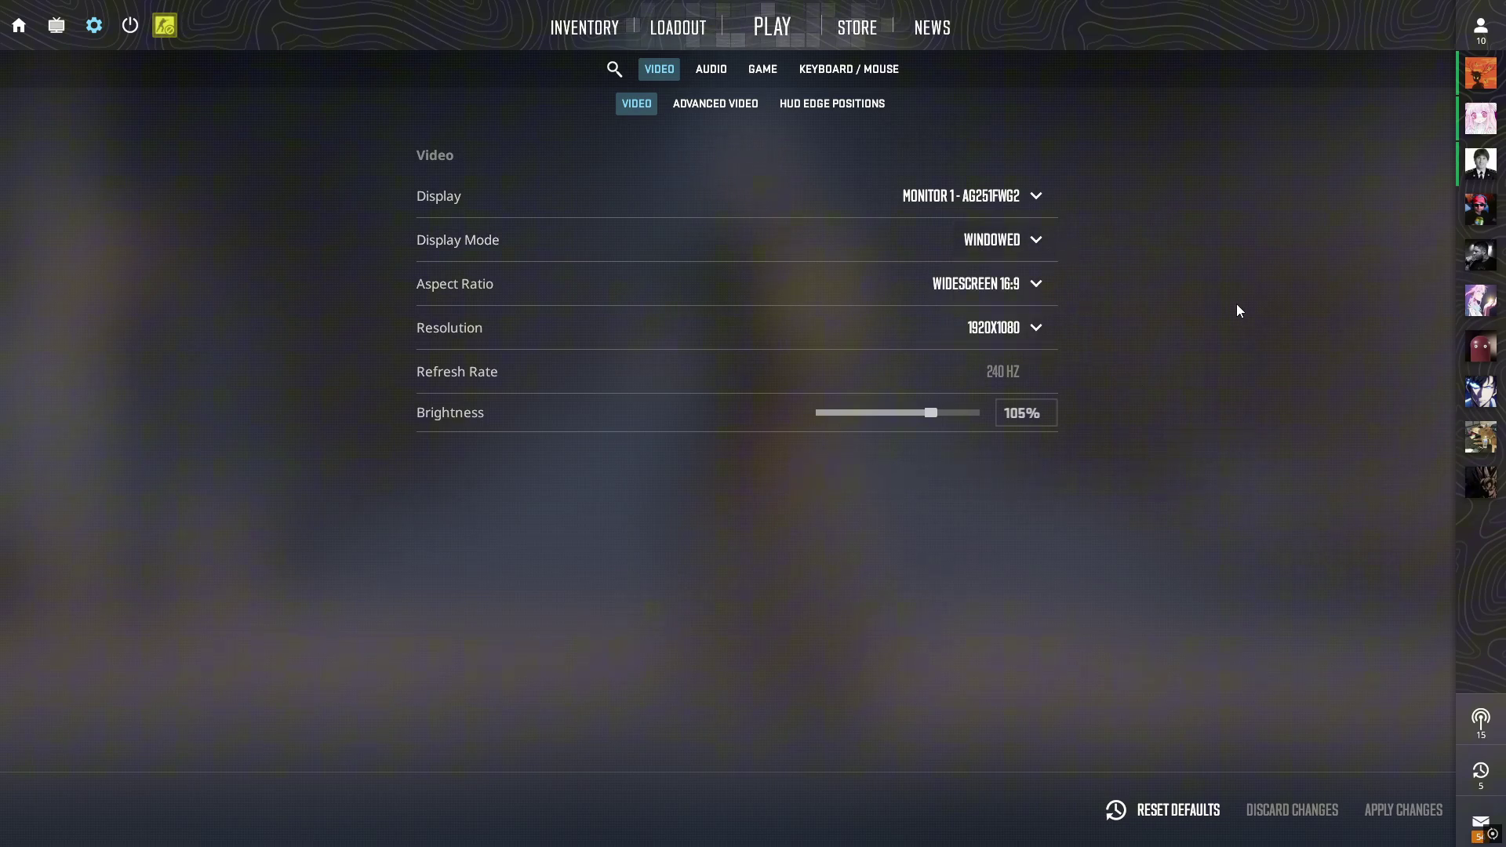
{"action": "left_click", "coordinate": [1005, 241]}
{"action": "left_click", "coordinate": [1043, 337]}
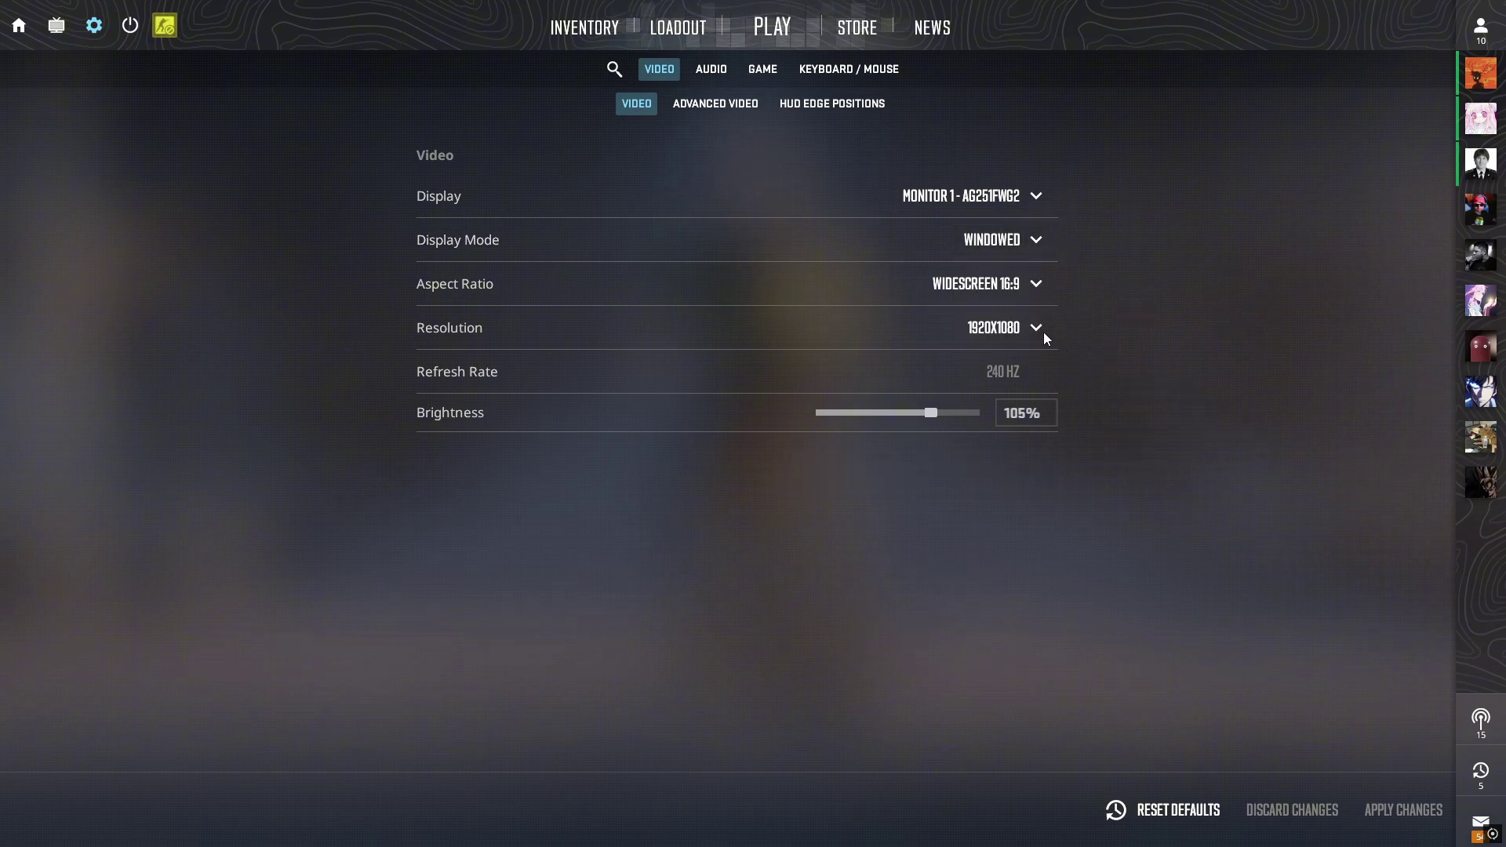
{"action": "left_click", "coordinate": [1004, 240]}
{"action": "left_click", "coordinate": [746, 125]}
{"action": "left_click", "coordinate": [716, 104]}
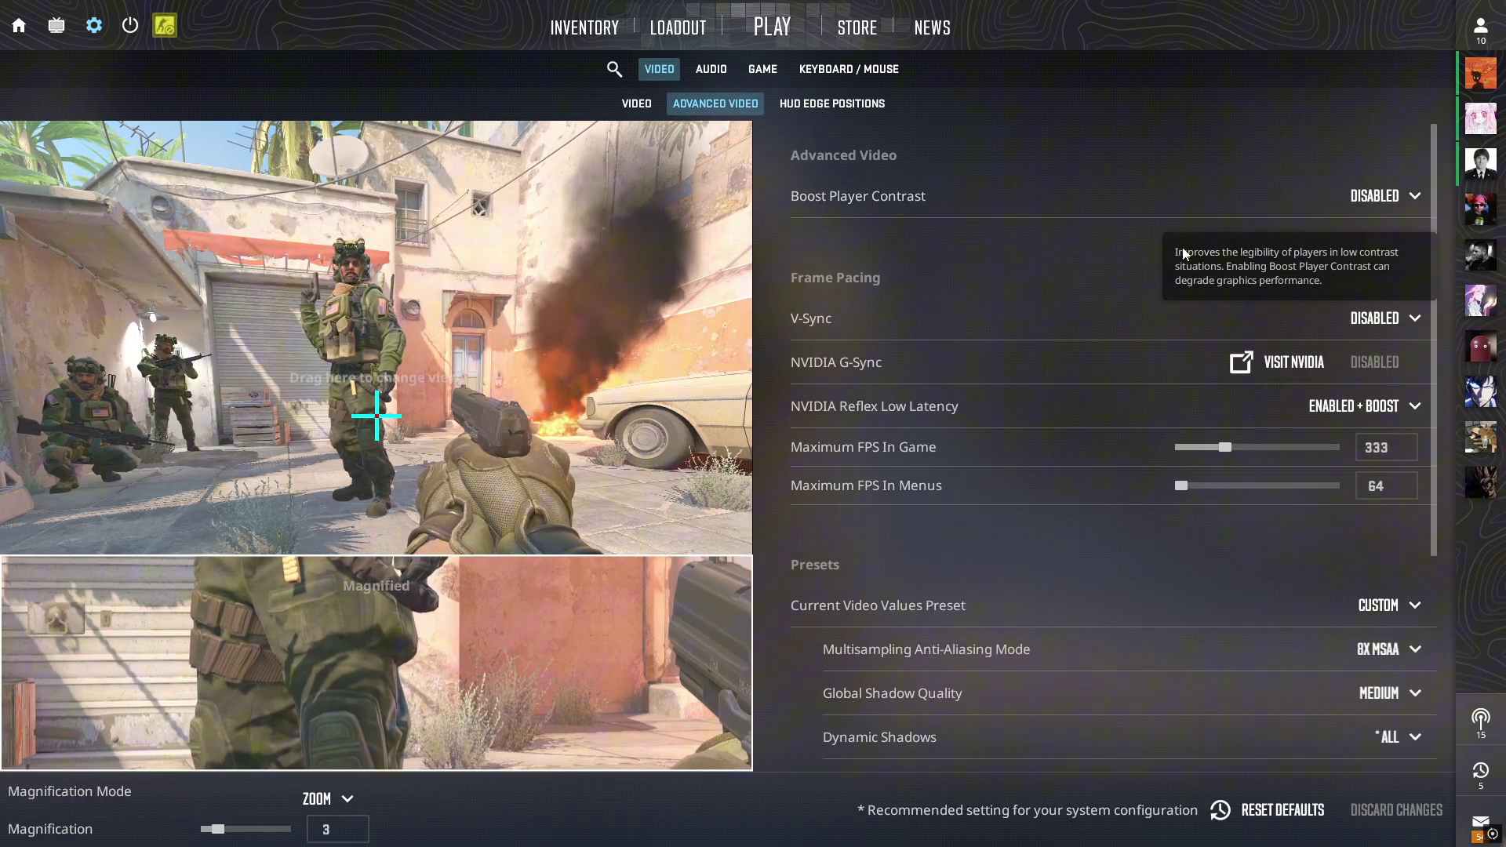
{"action": "left_click", "coordinate": [1385, 196]}
{"action": "left_click", "coordinate": [1278, 235]}
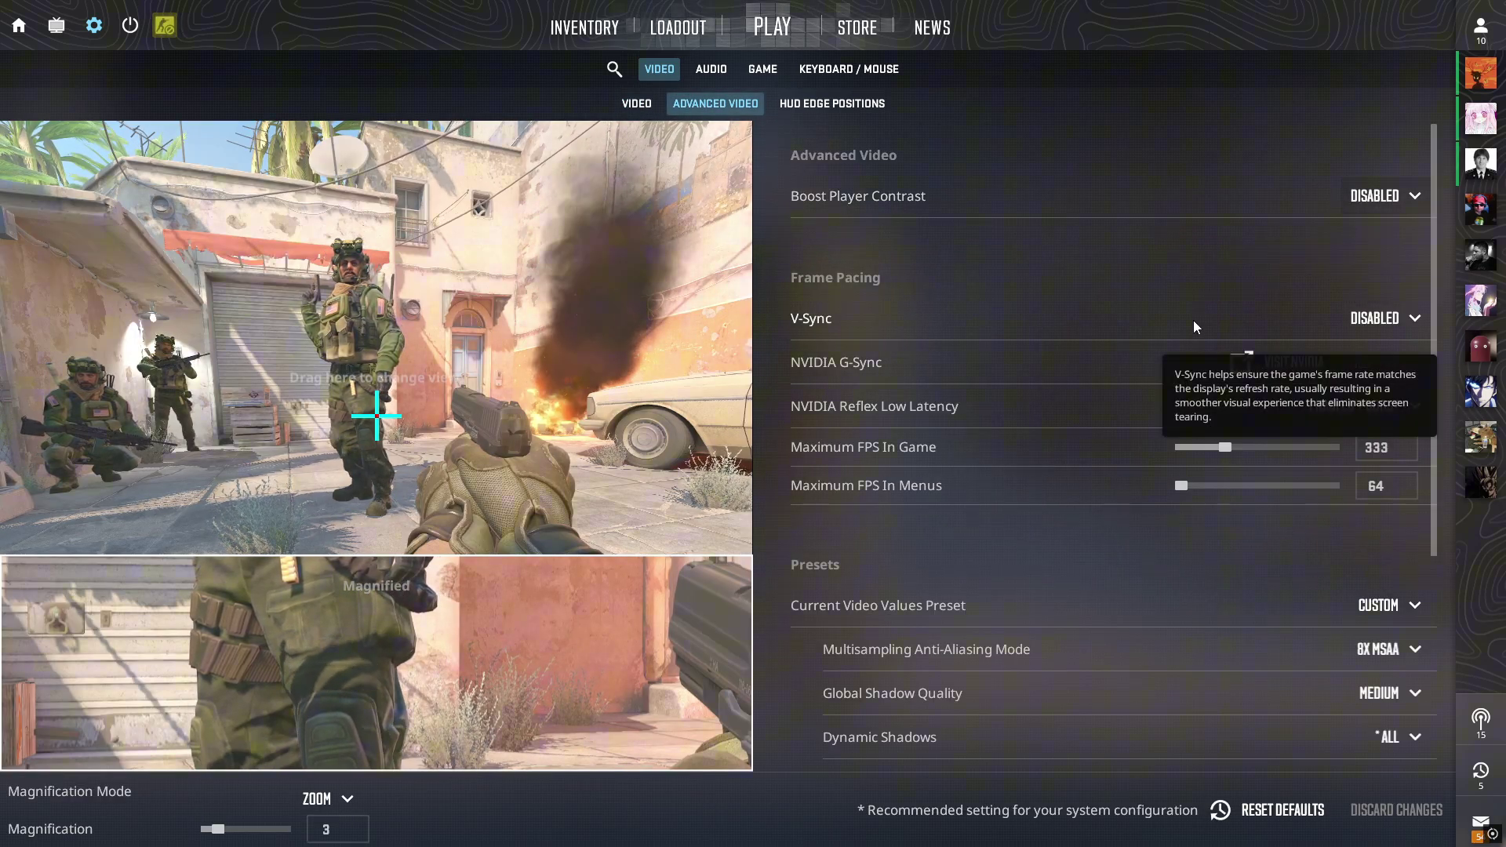
{"action": "scroll", "coordinate": [1208, 368], "scroll_direction": "down", "scroll_amount": 1}
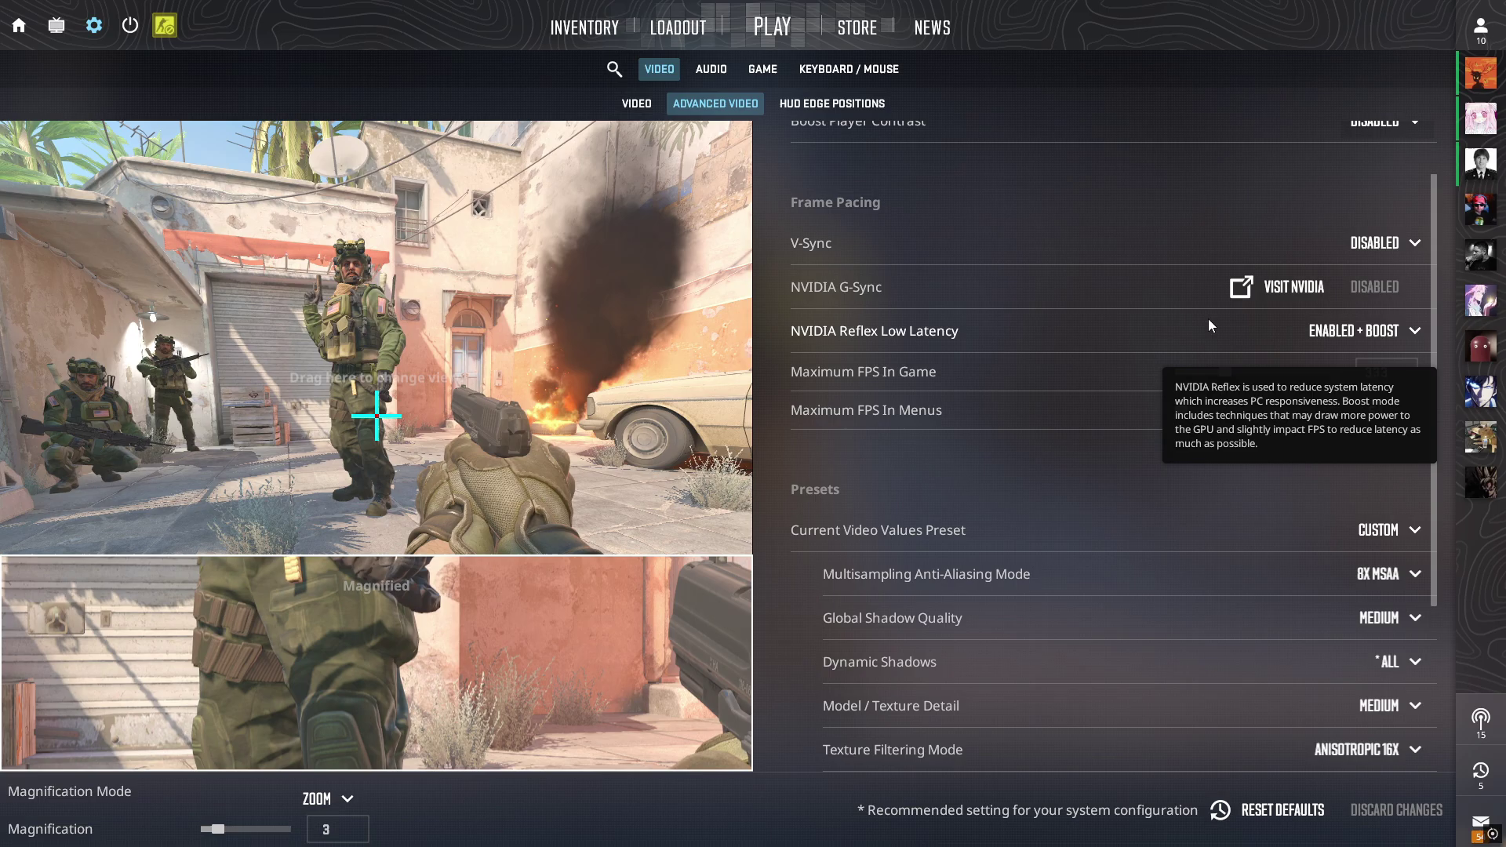
{"action": "left_click", "coordinate": [1378, 336]}
{"action": "scroll", "coordinate": [1119, 370], "scroll_direction": "down", "scroll_amount": 3}
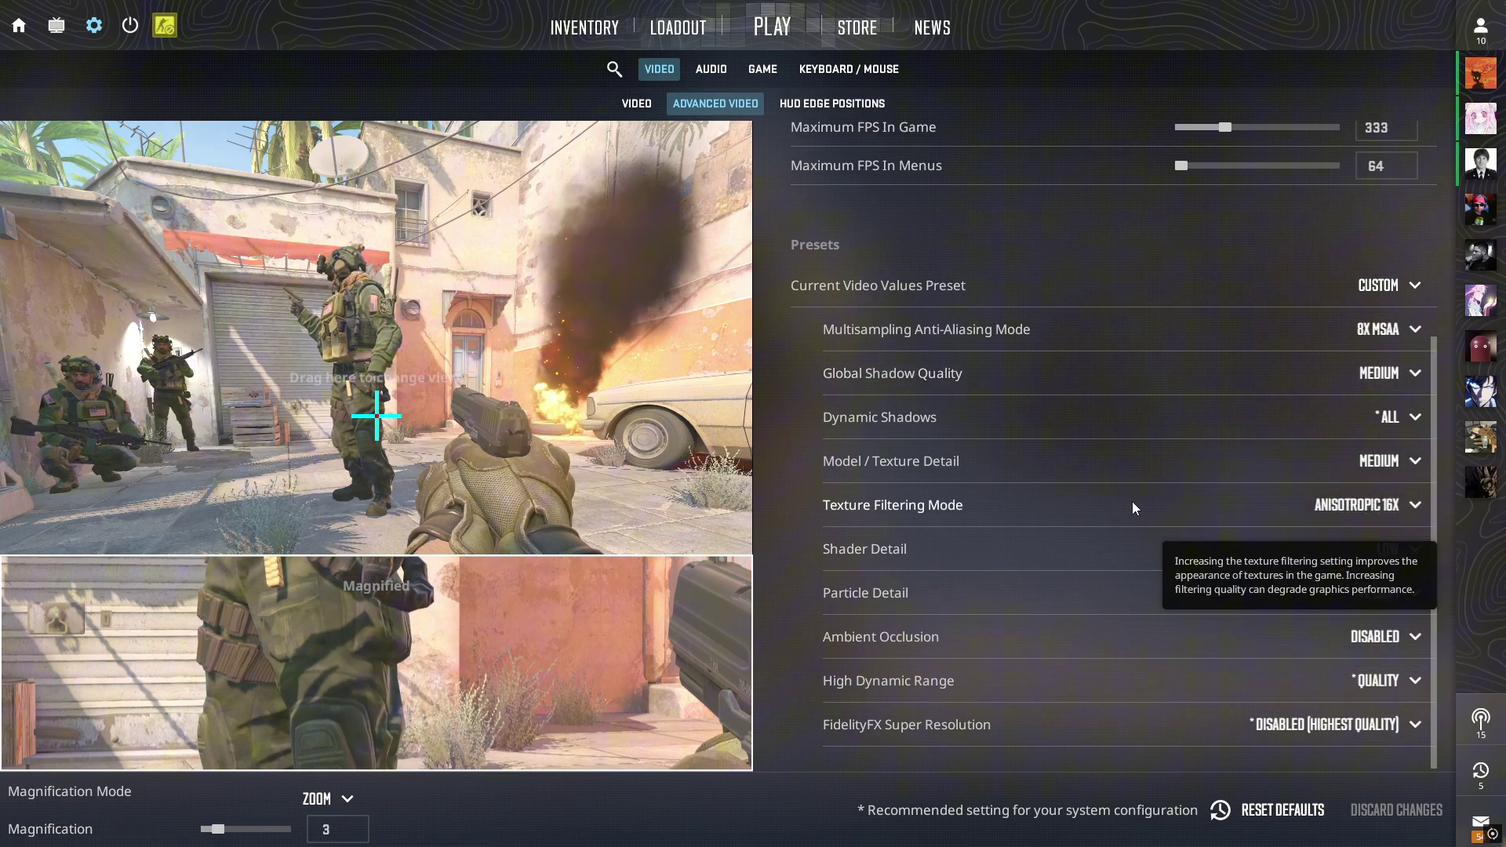
{"action": "left_click", "coordinate": [1375, 509]}
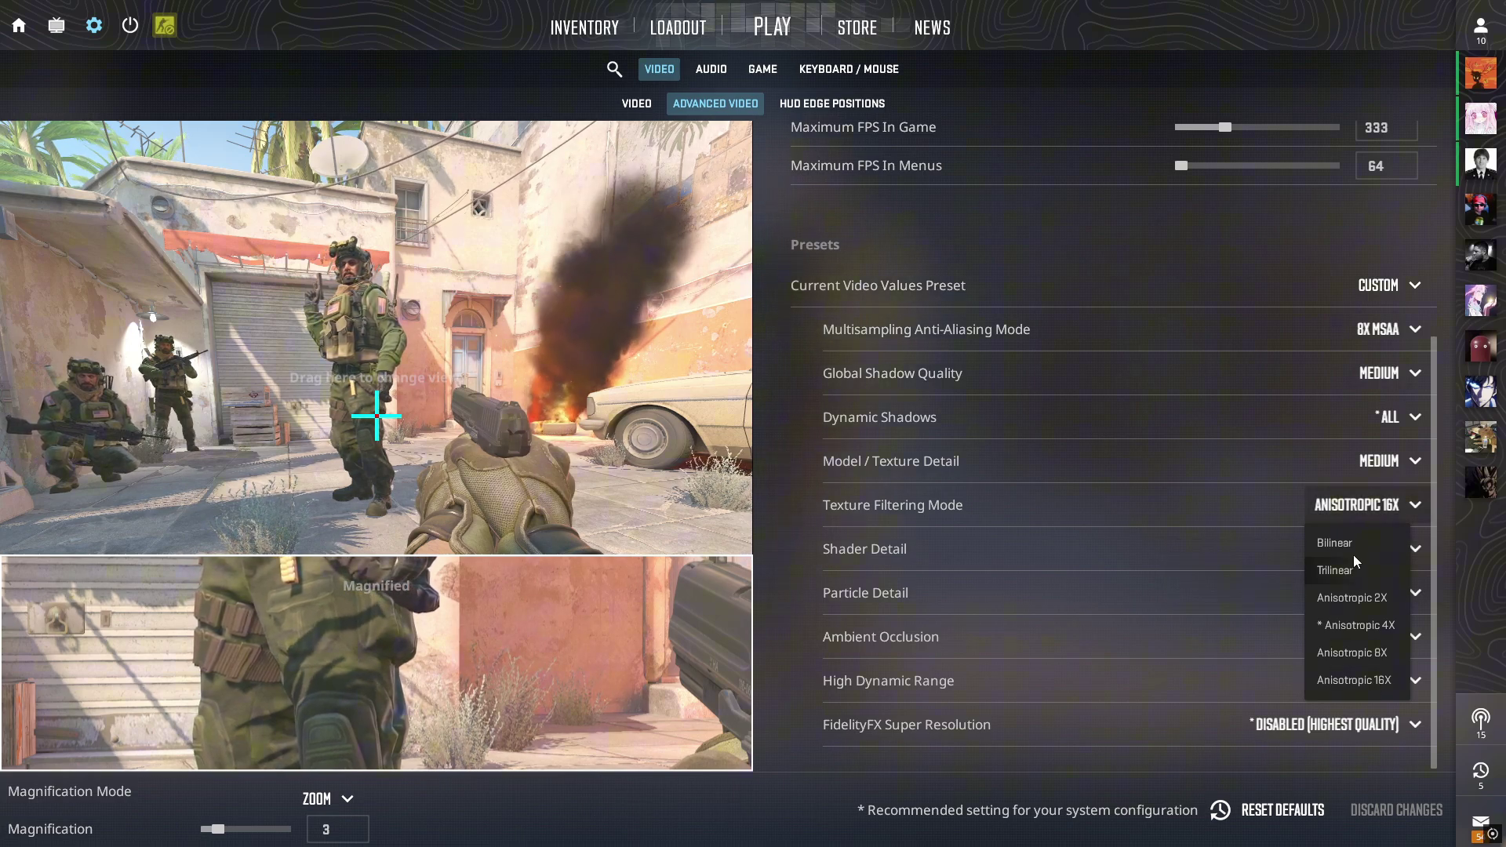
{"action": "left_click", "coordinate": [1170, 506]}
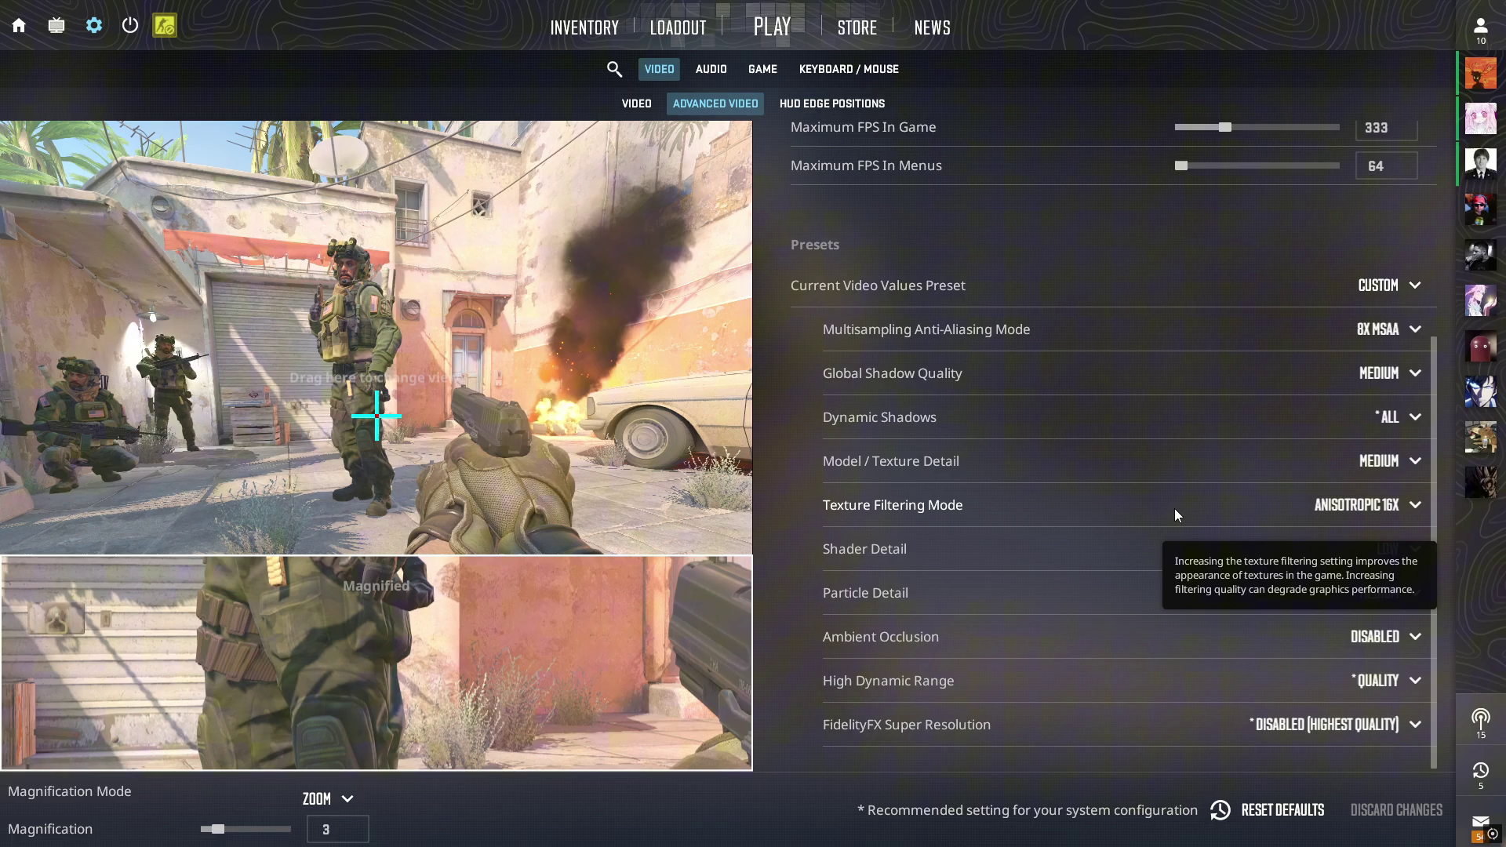
{"action": "left_click", "coordinate": [1338, 509]}
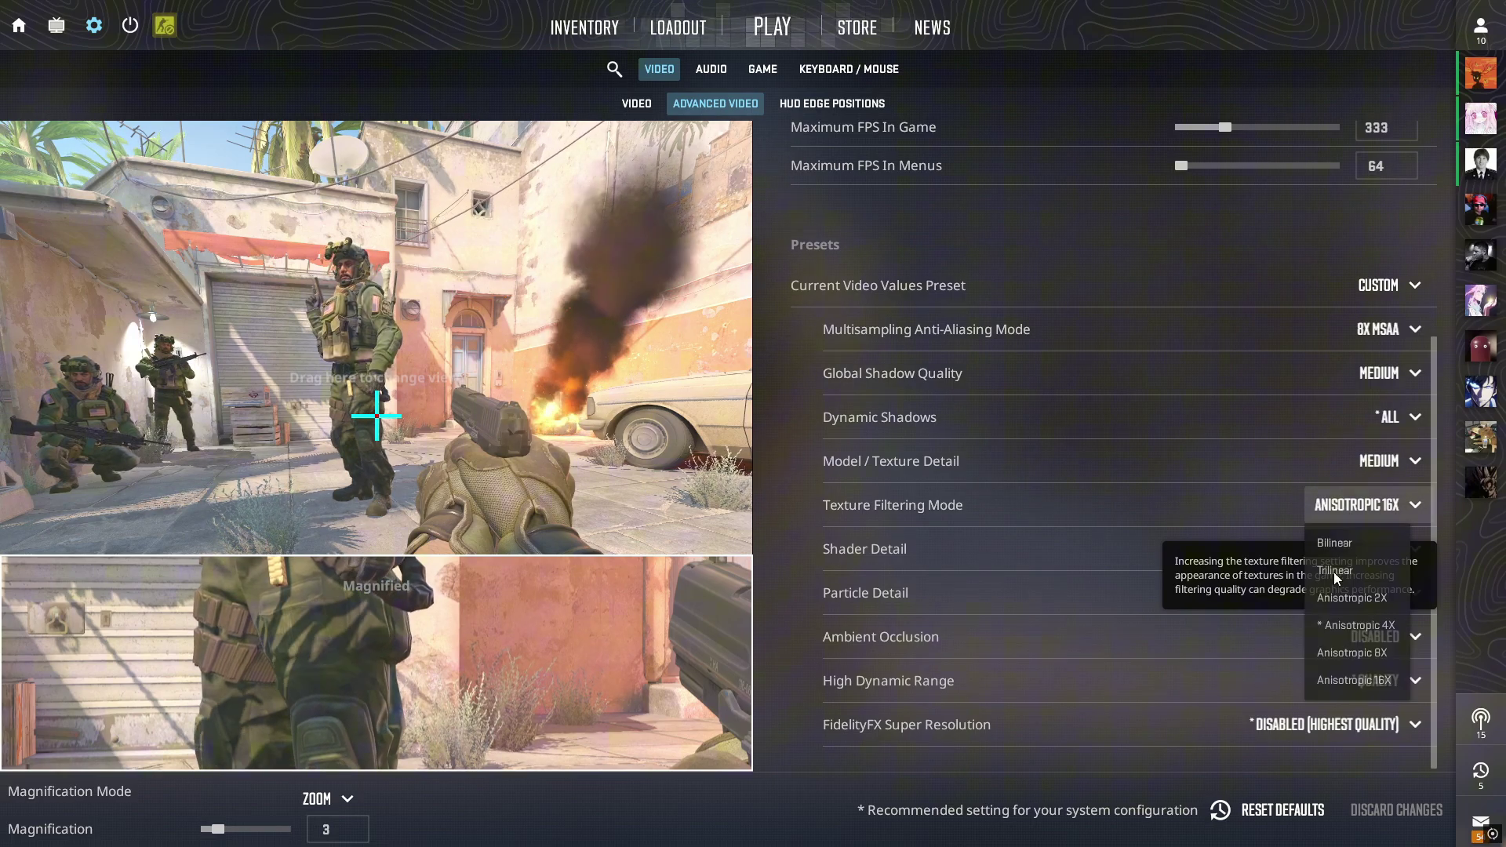
{"action": "left_click", "coordinate": [1129, 514]}
{"action": "scroll", "coordinate": [1114, 553], "scroll_direction": "up", "scroll_amount": 1}
{"action": "scroll", "coordinate": [1029, 483], "scroll_direction": "down", "scroll_amount": 1}
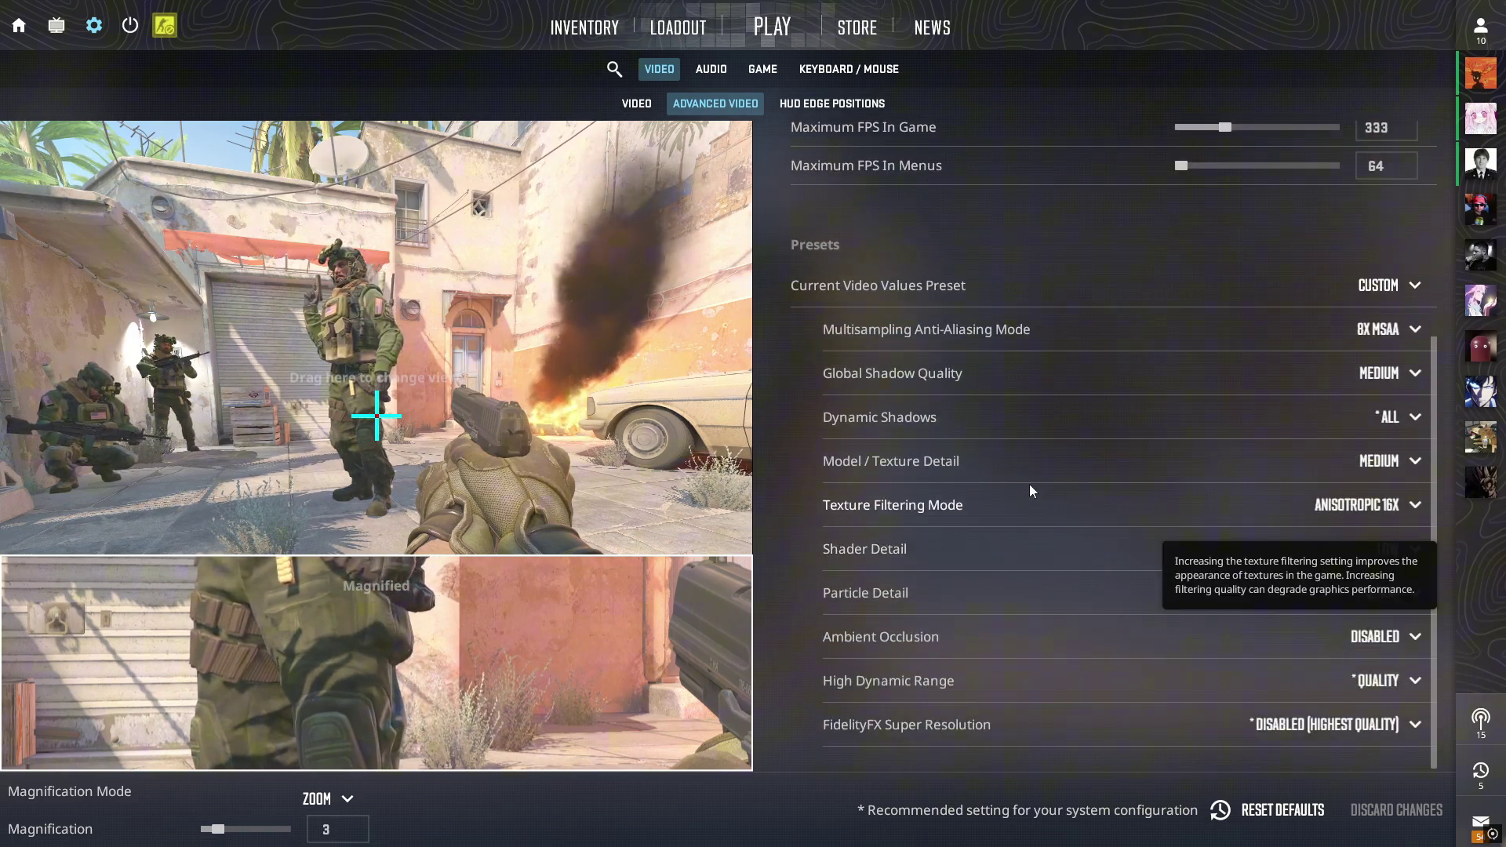
Launch Windows PowerShell from a Windows search for 'power'
{"action": "key", "text": "super"}
{"action": "type", "text": "power"}
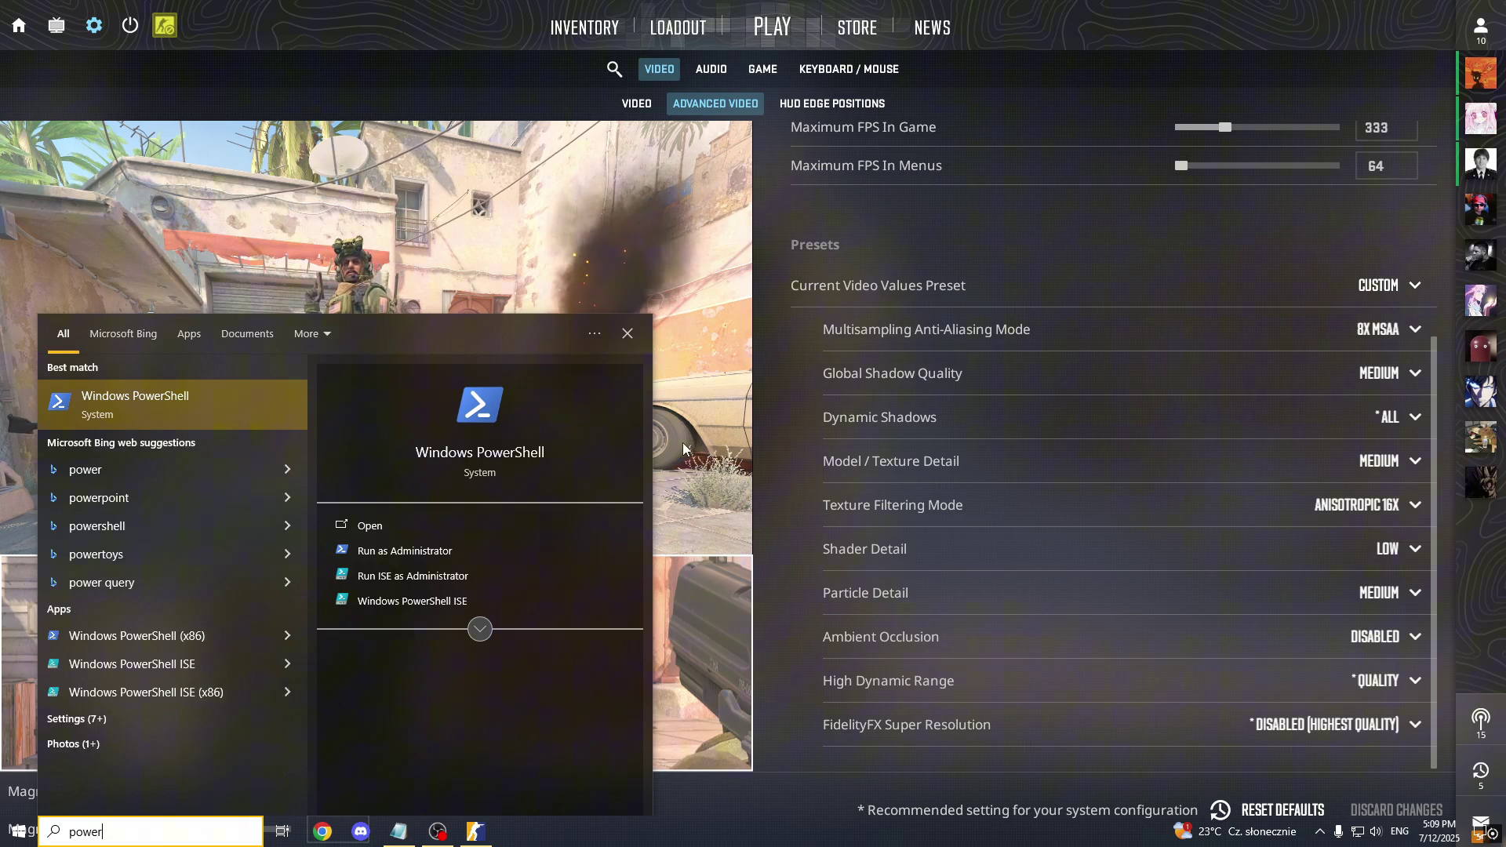
{"action": "key", "text": "Return"}
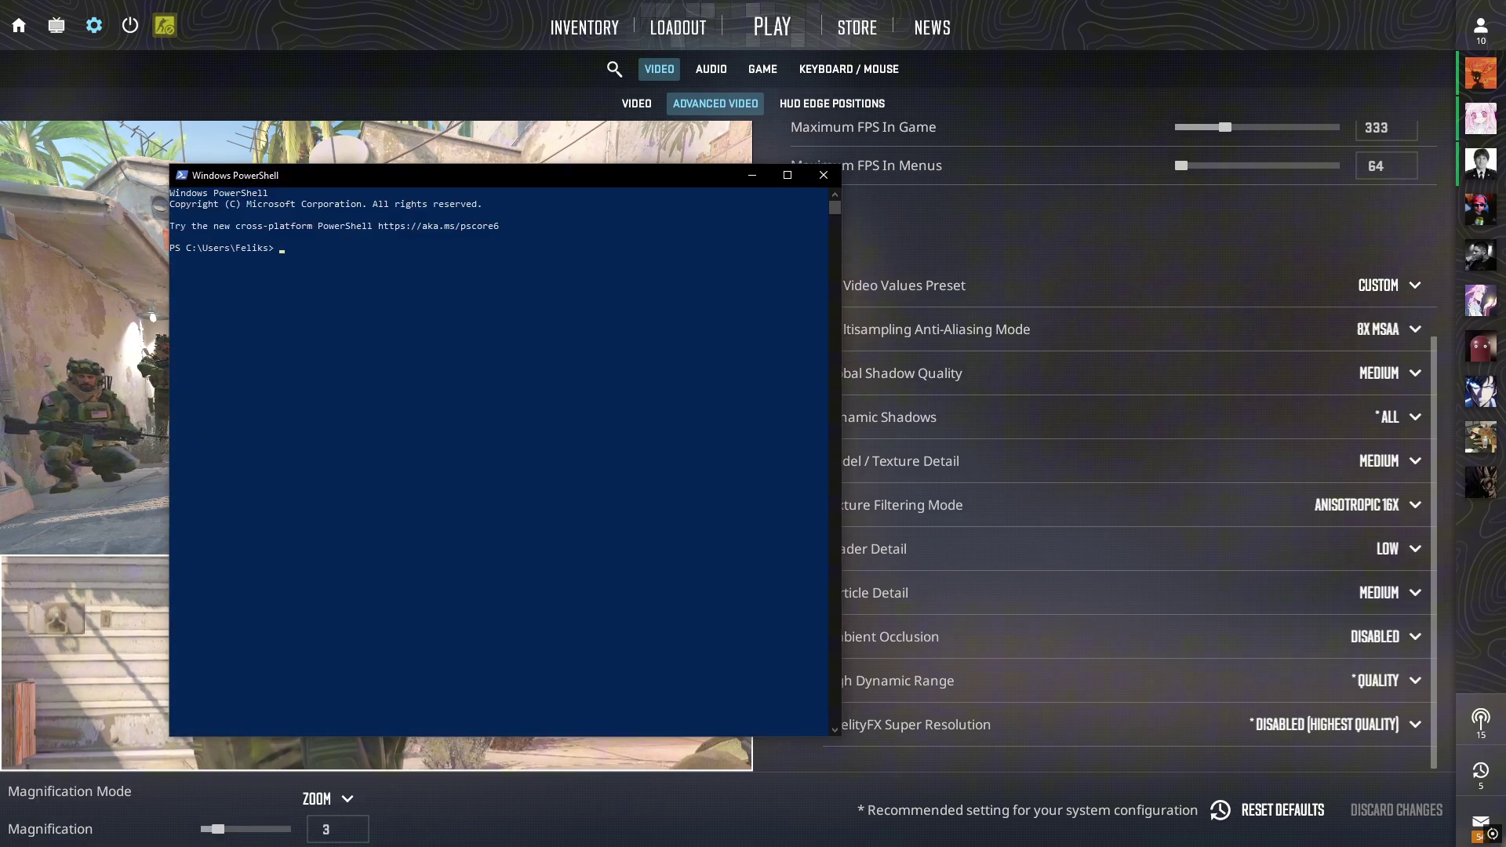
Run powercfg -duplicatescheme e9a42b02-d5df-448d-aa00-03f14749eb61 to create the Ultimate Performance plan
{"action": "left_click", "coordinate": [277, 253]}
{"action": "type", "text": "powercfg -duplicatescheme e9a42b02-d5df-448d-aa00-03f14749eb61"}
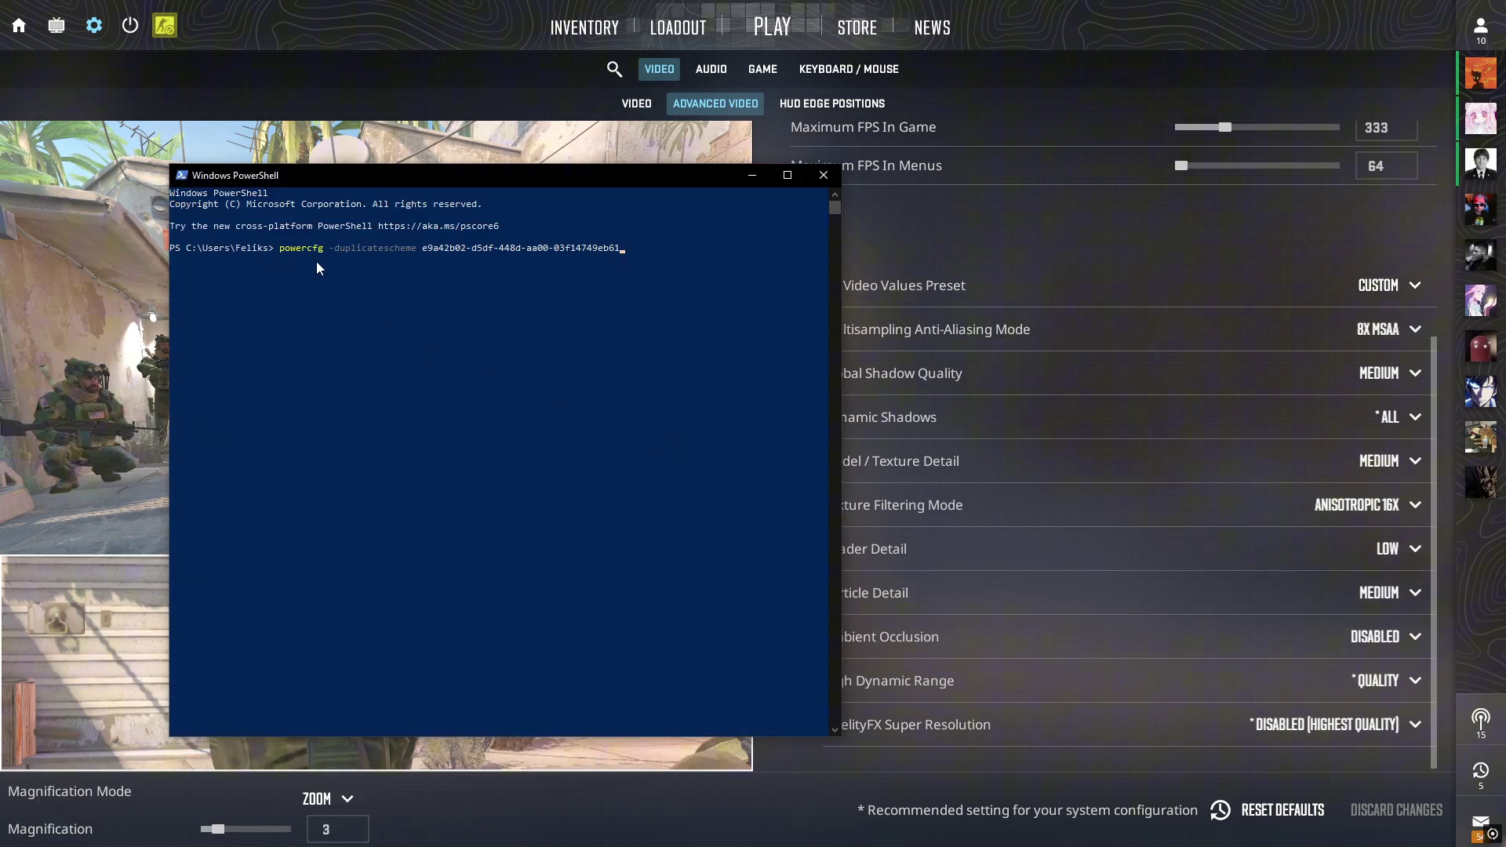
{"action": "key", "text": "Return"}
{"action": "left_click_drag", "start_coordinate": [614, 259], "coordinate": [474, 269]}
{"action": "left_click", "coordinate": [627, 271]}
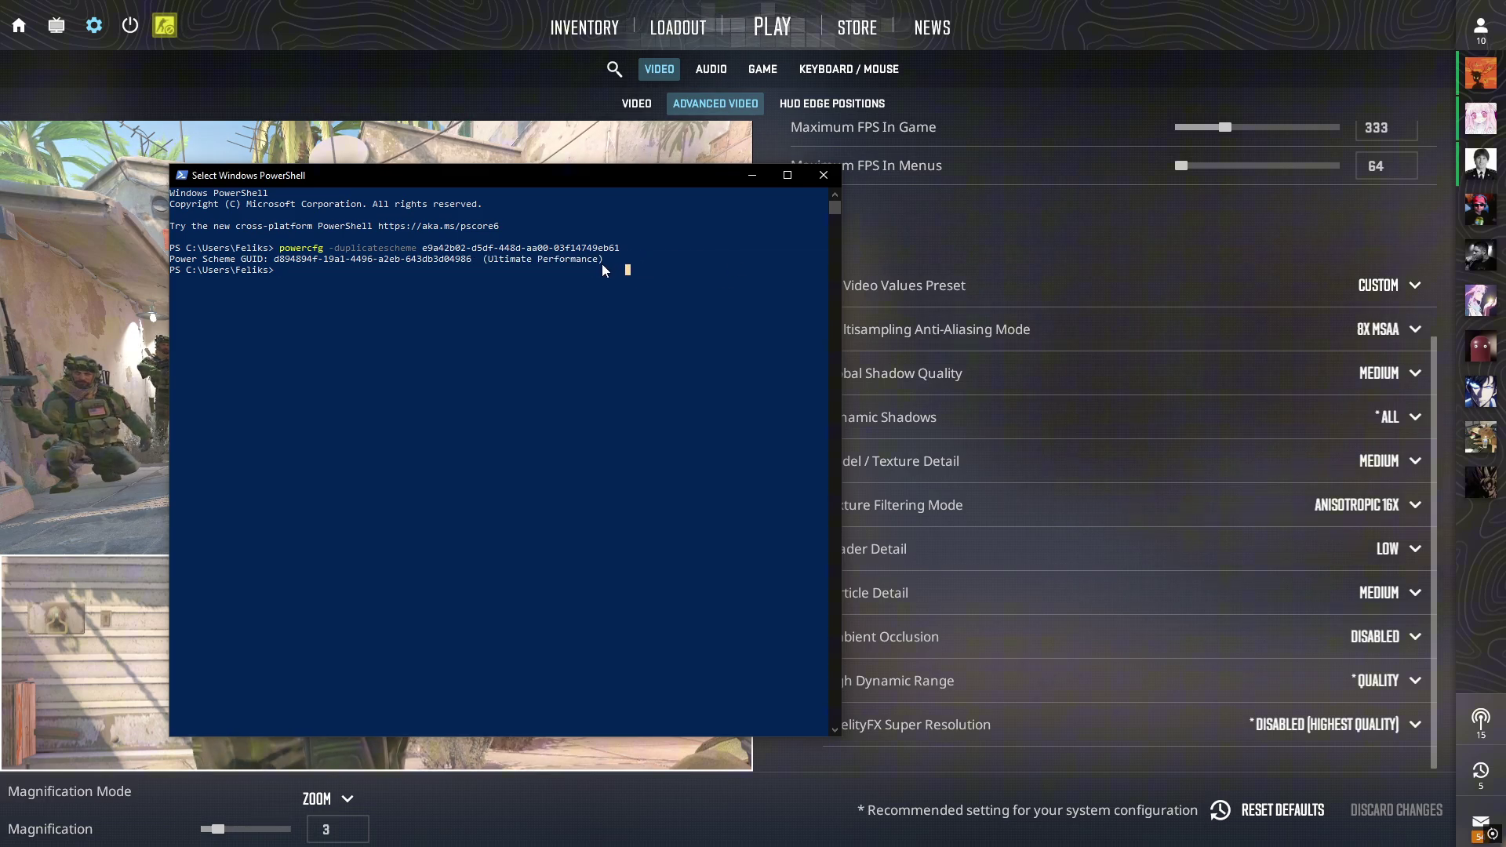
{"action": "key", "text": "super"}
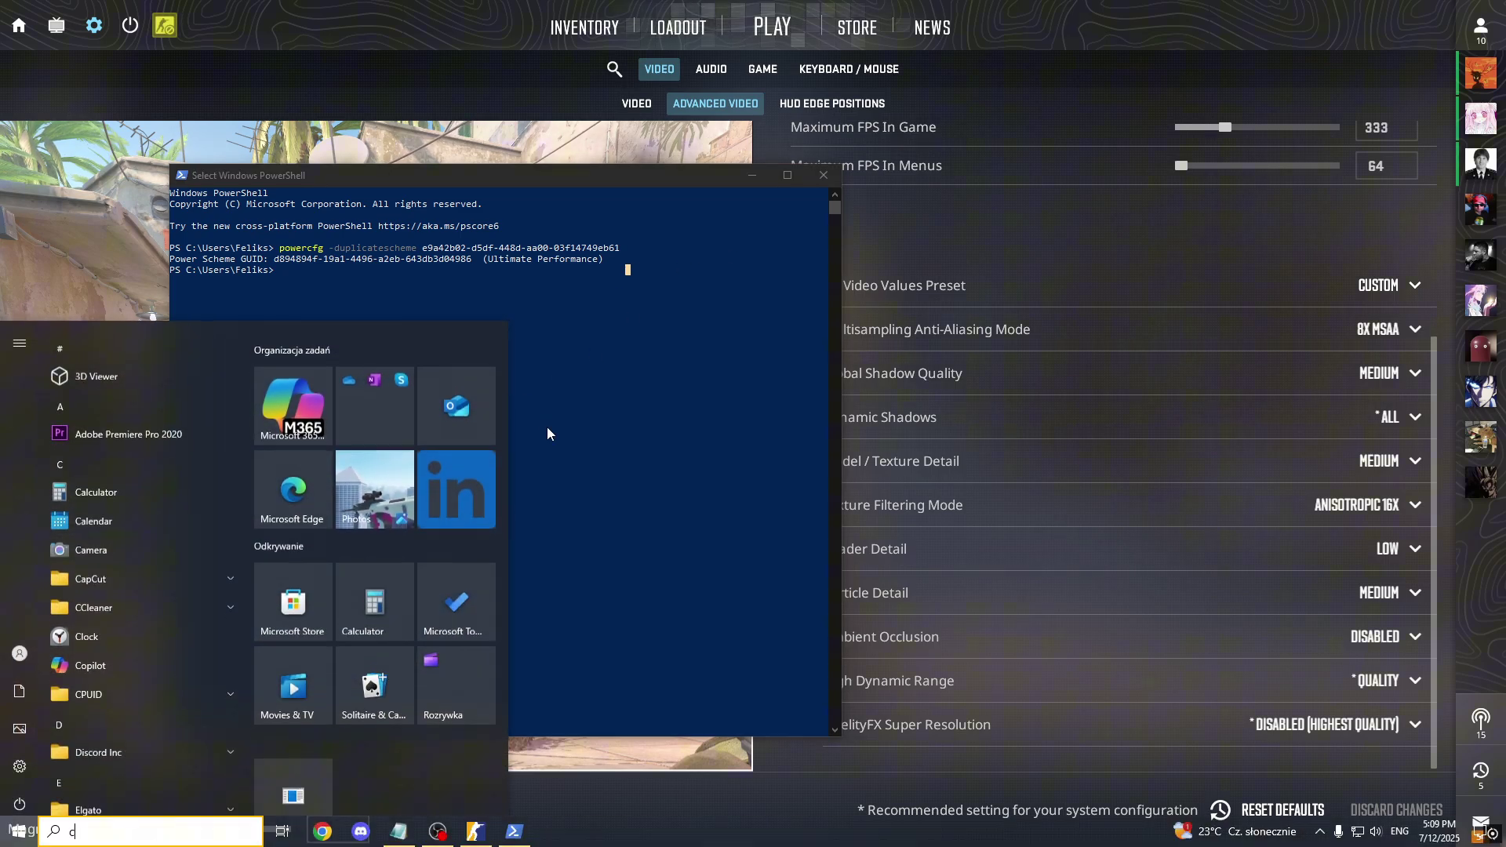
{"action": "type", "text": "control panel"}
{"action": "key", "text": "Return"}
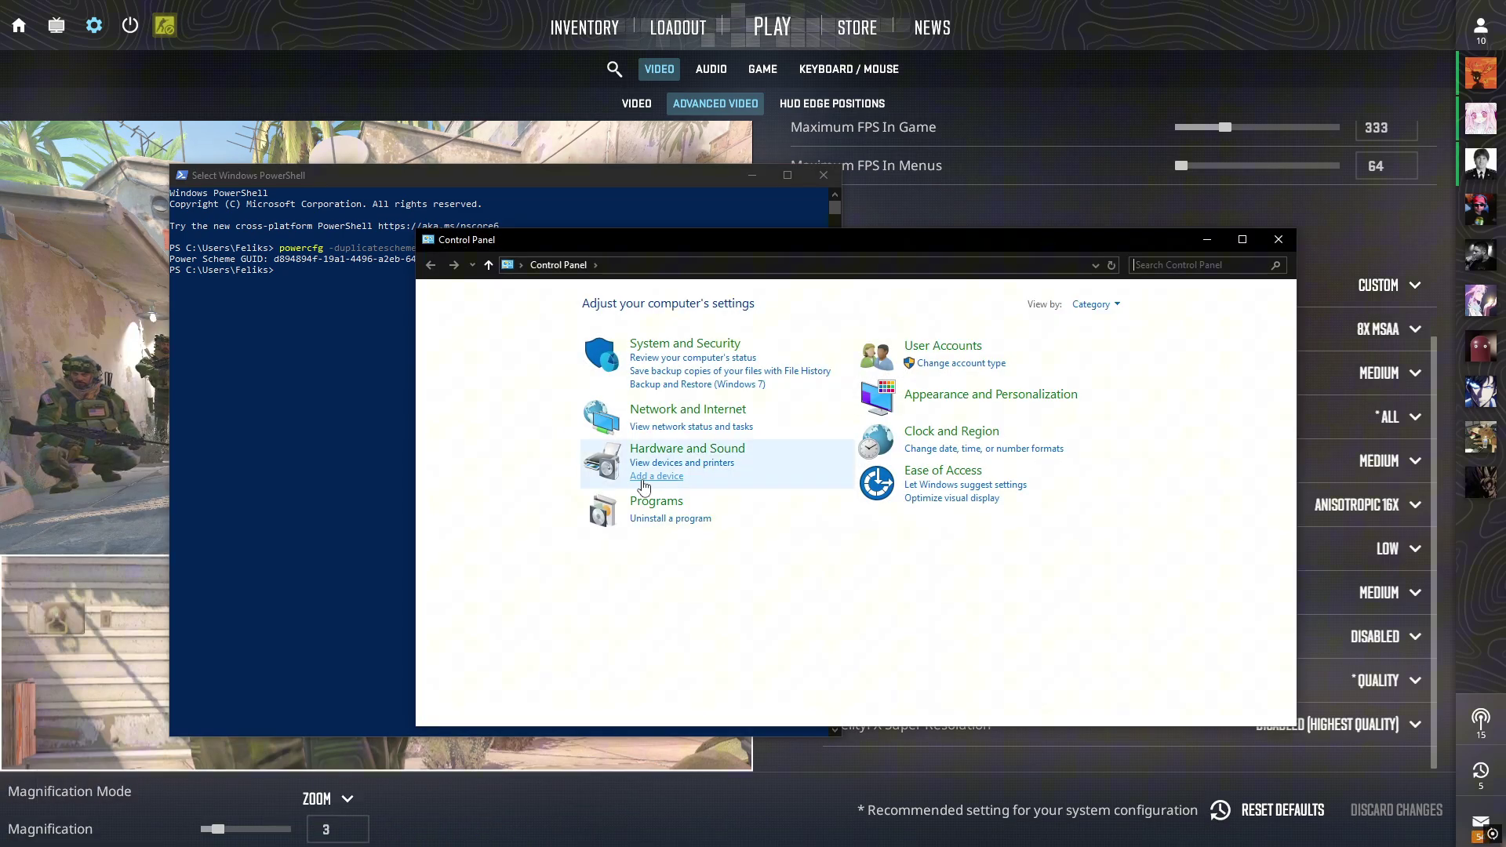
{"action": "left_click", "coordinate": [666, 450]}
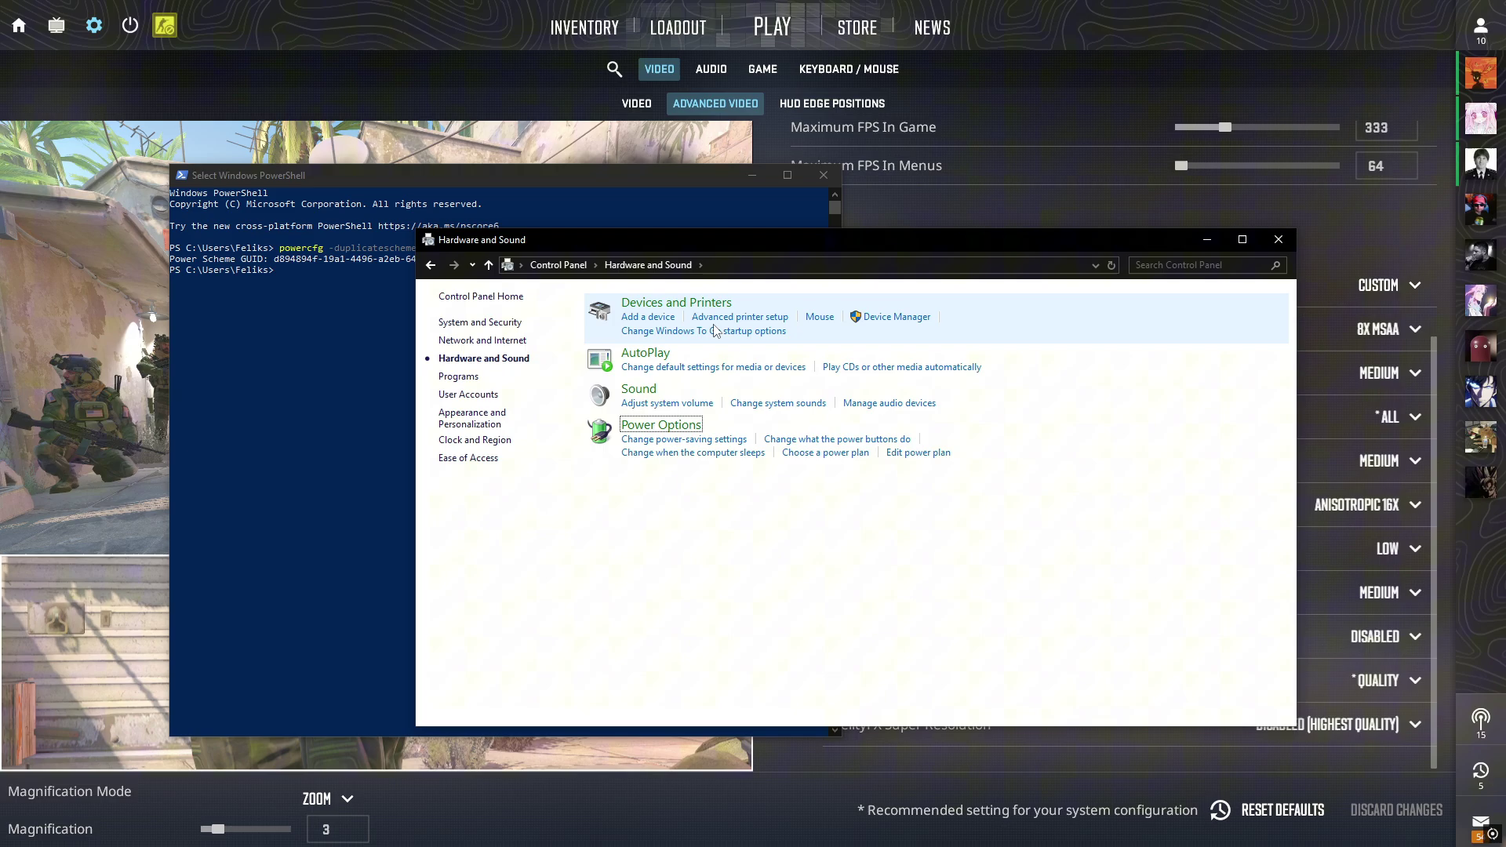
{"action": "left_click", "coordinate": [651, 426]}
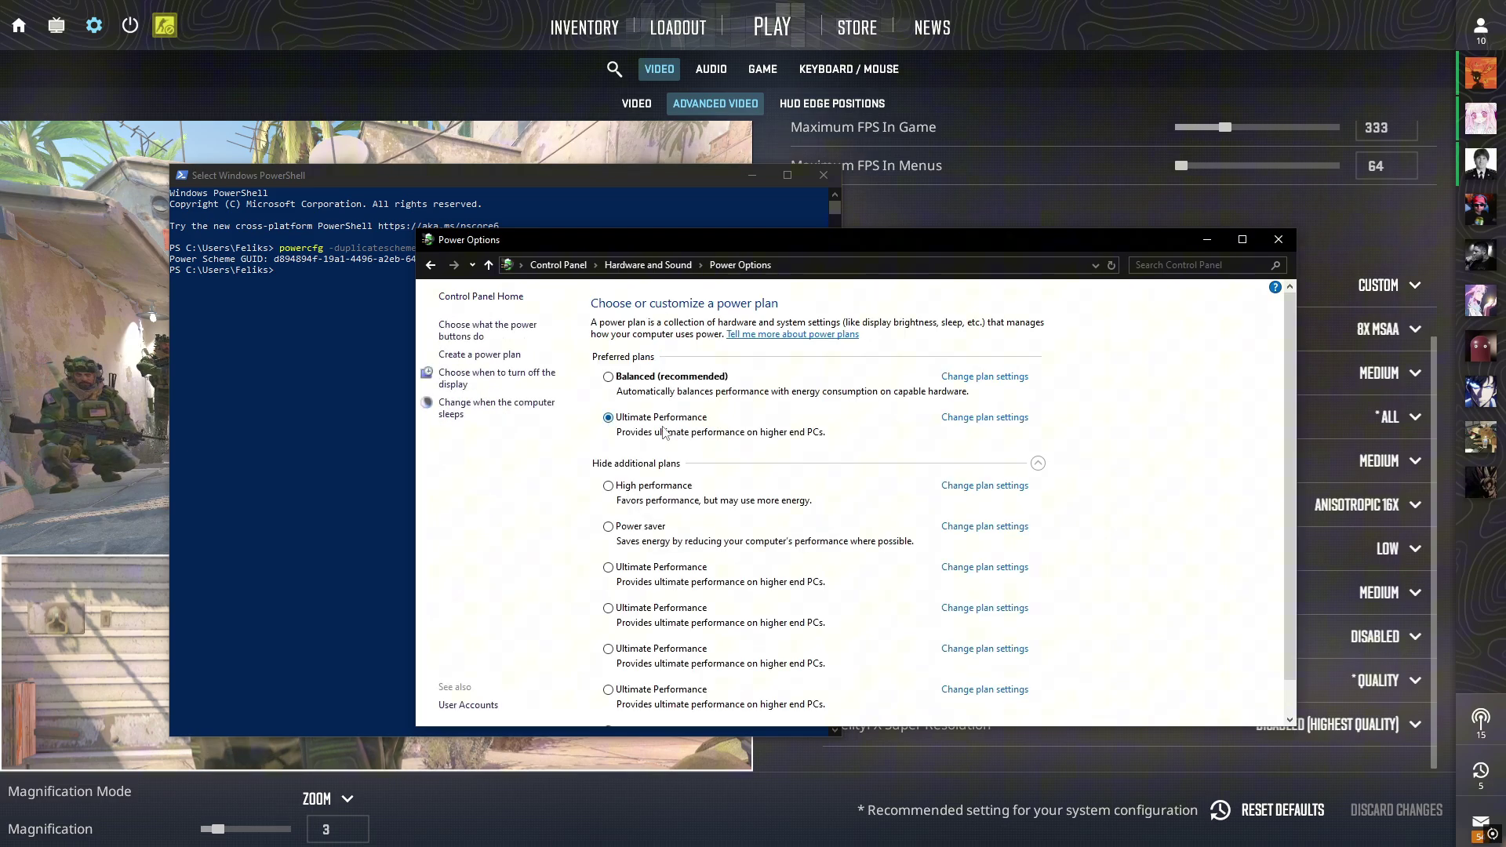
{"action": "left_click", "coordinate": [1283, 244]}
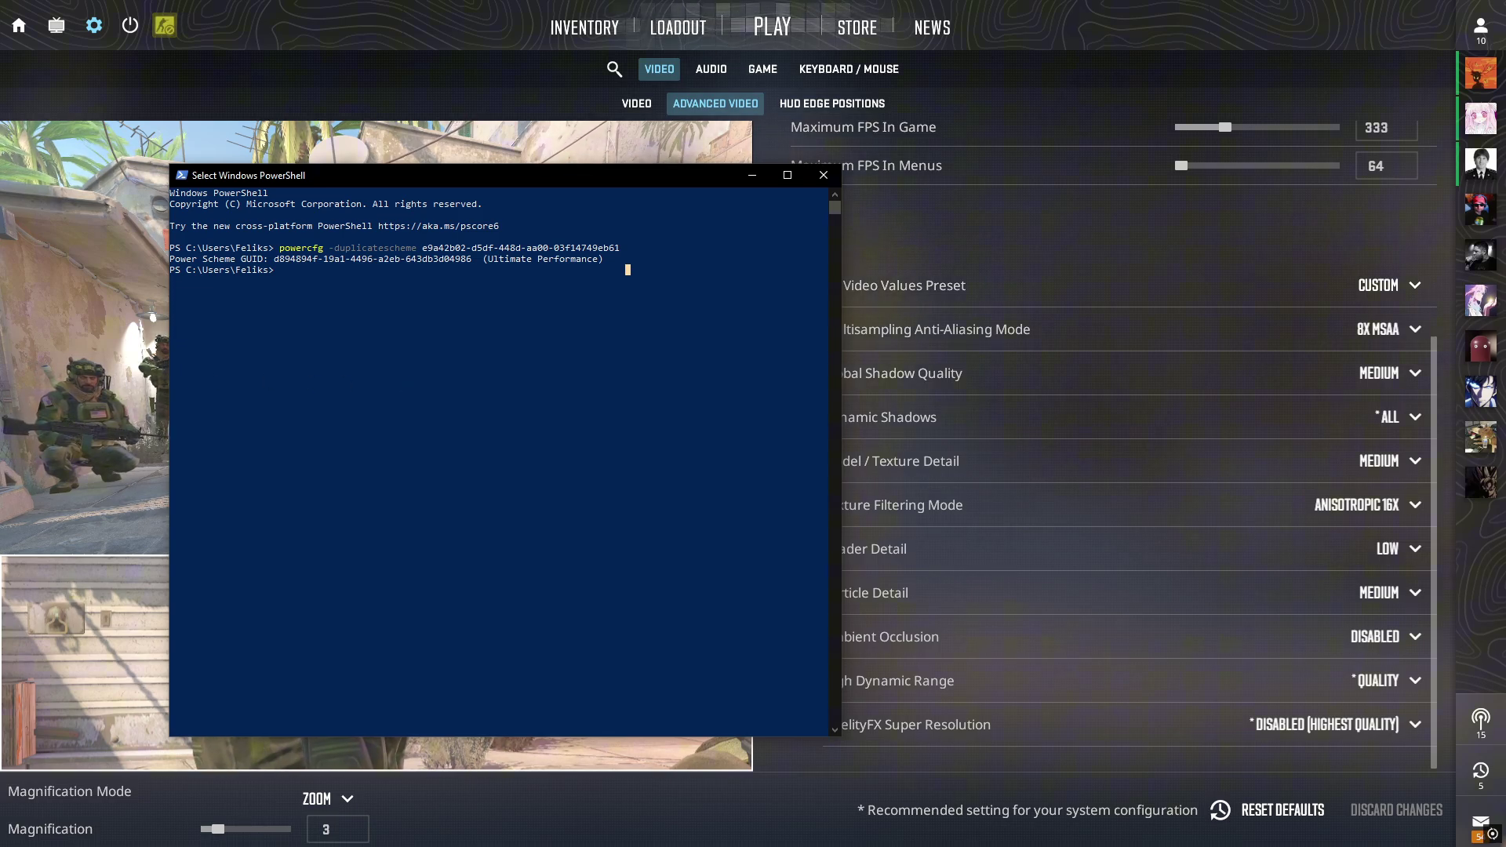
{"action": "key", "text": "super"}
{"action": "type", "text": "ga"}
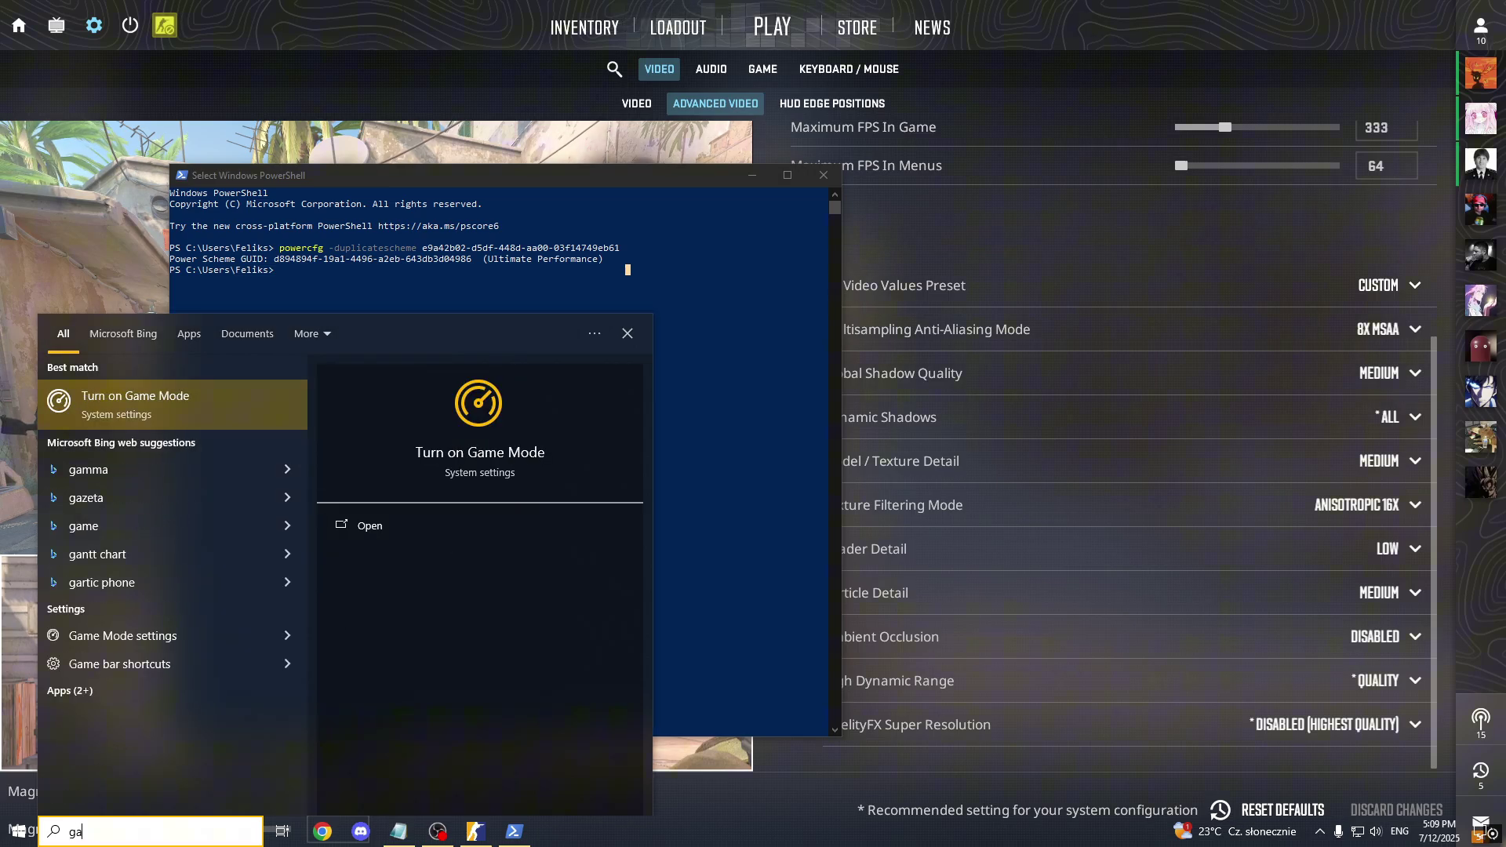
{"action": "key", "text": "Return"}
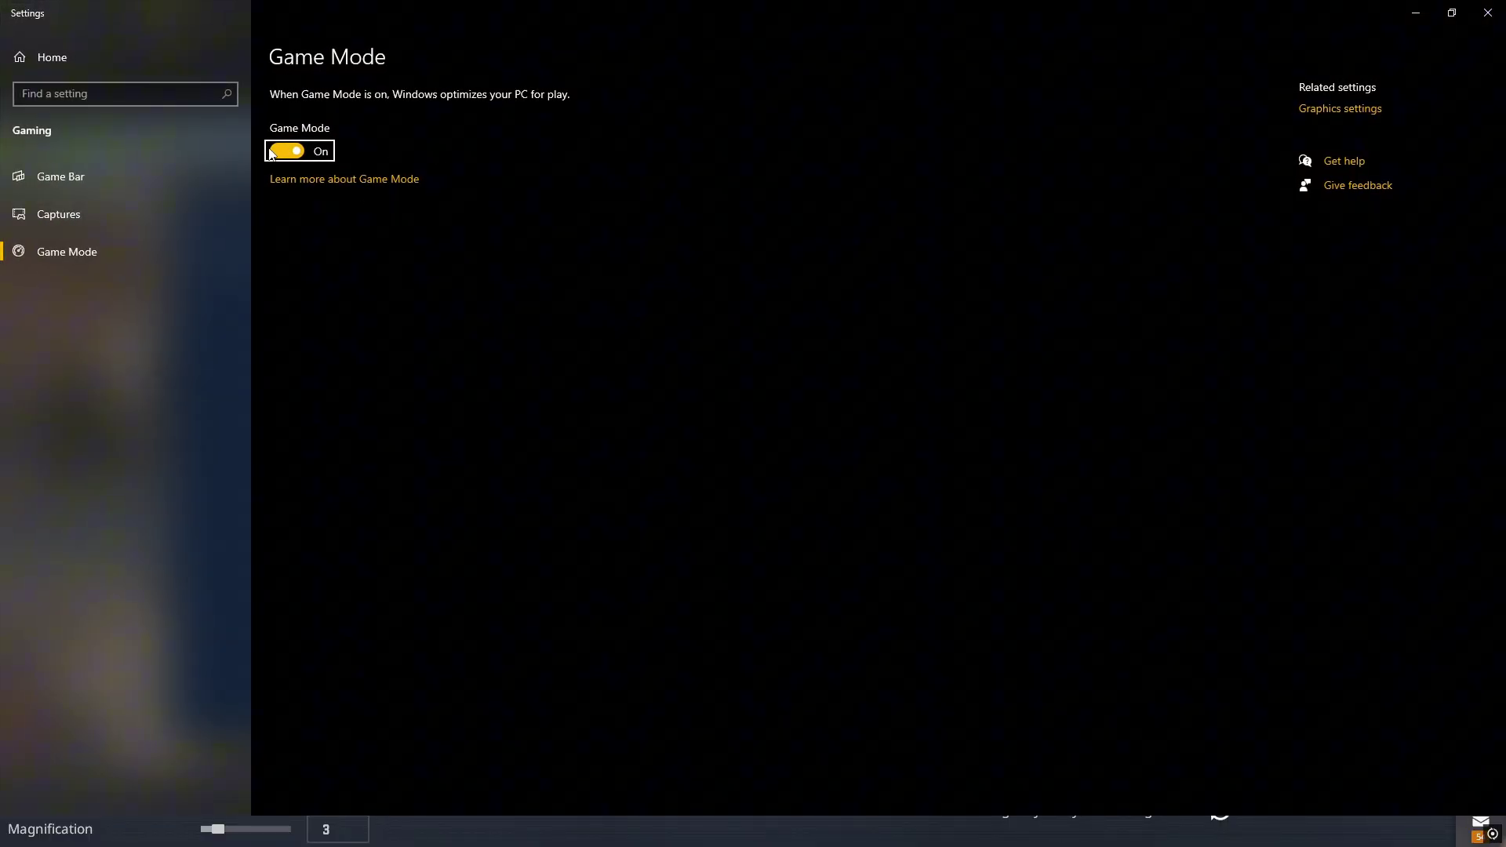
{"action": "key", "text": "alt+F4"}
{"action": "key", "text": "super"}
{"action": "type", "text": "gam"}
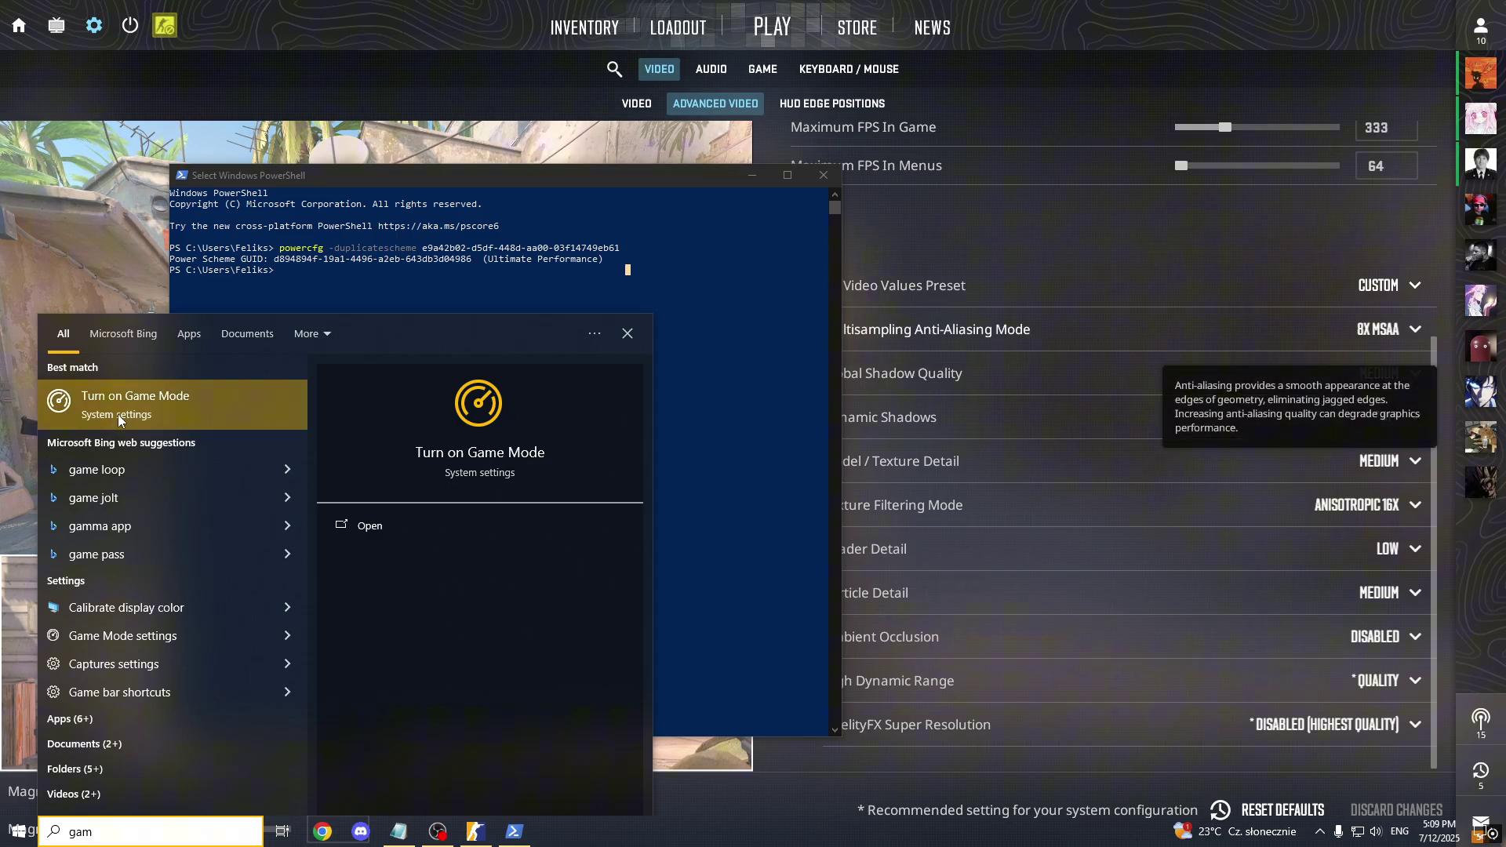
{"action": "key", "text": "Return"}
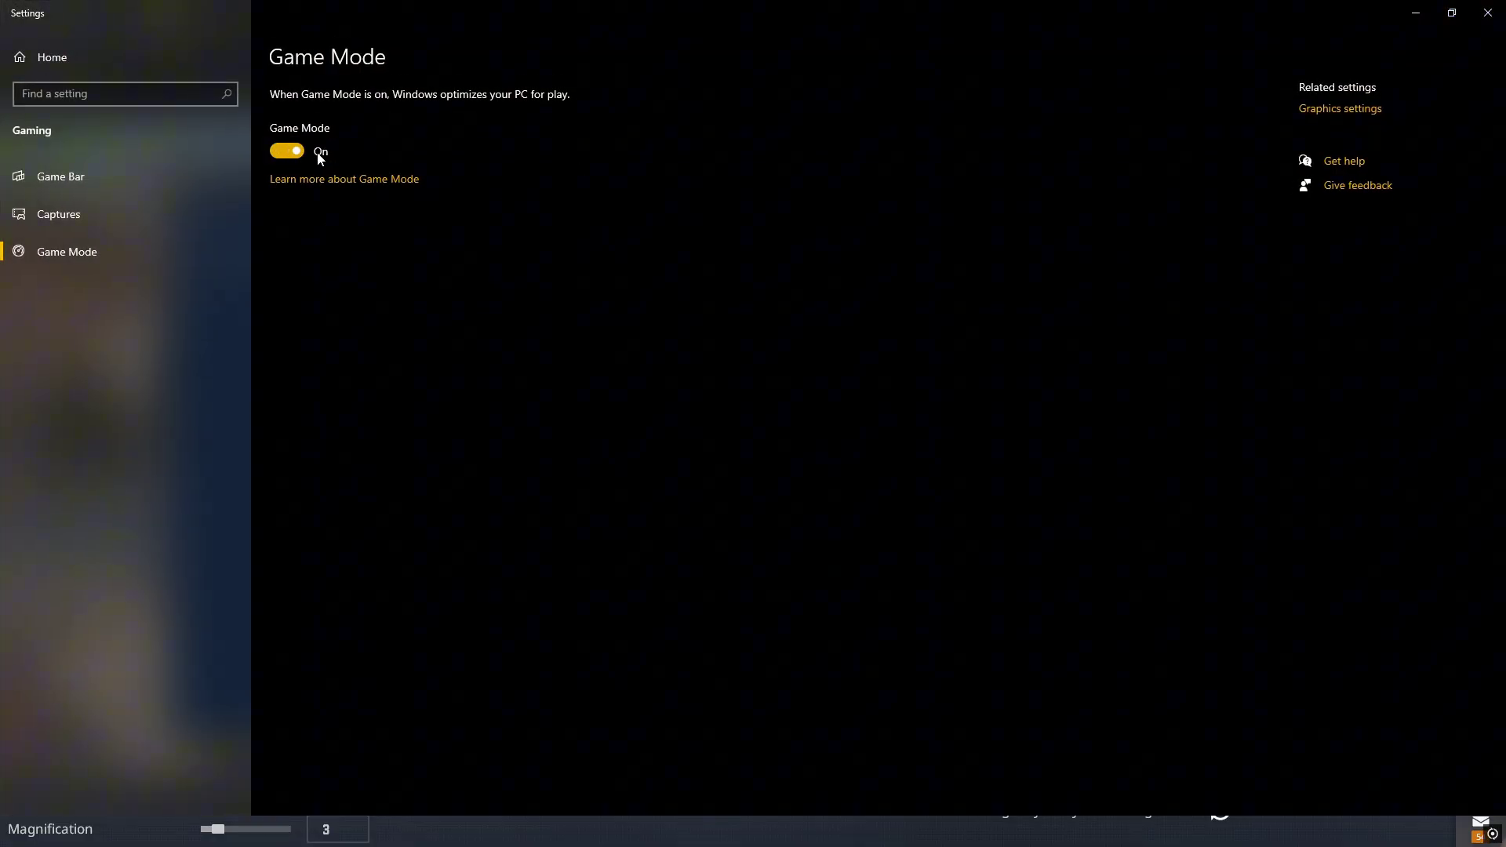
{"action": "left_click", "coordinate": [1488, 12]}
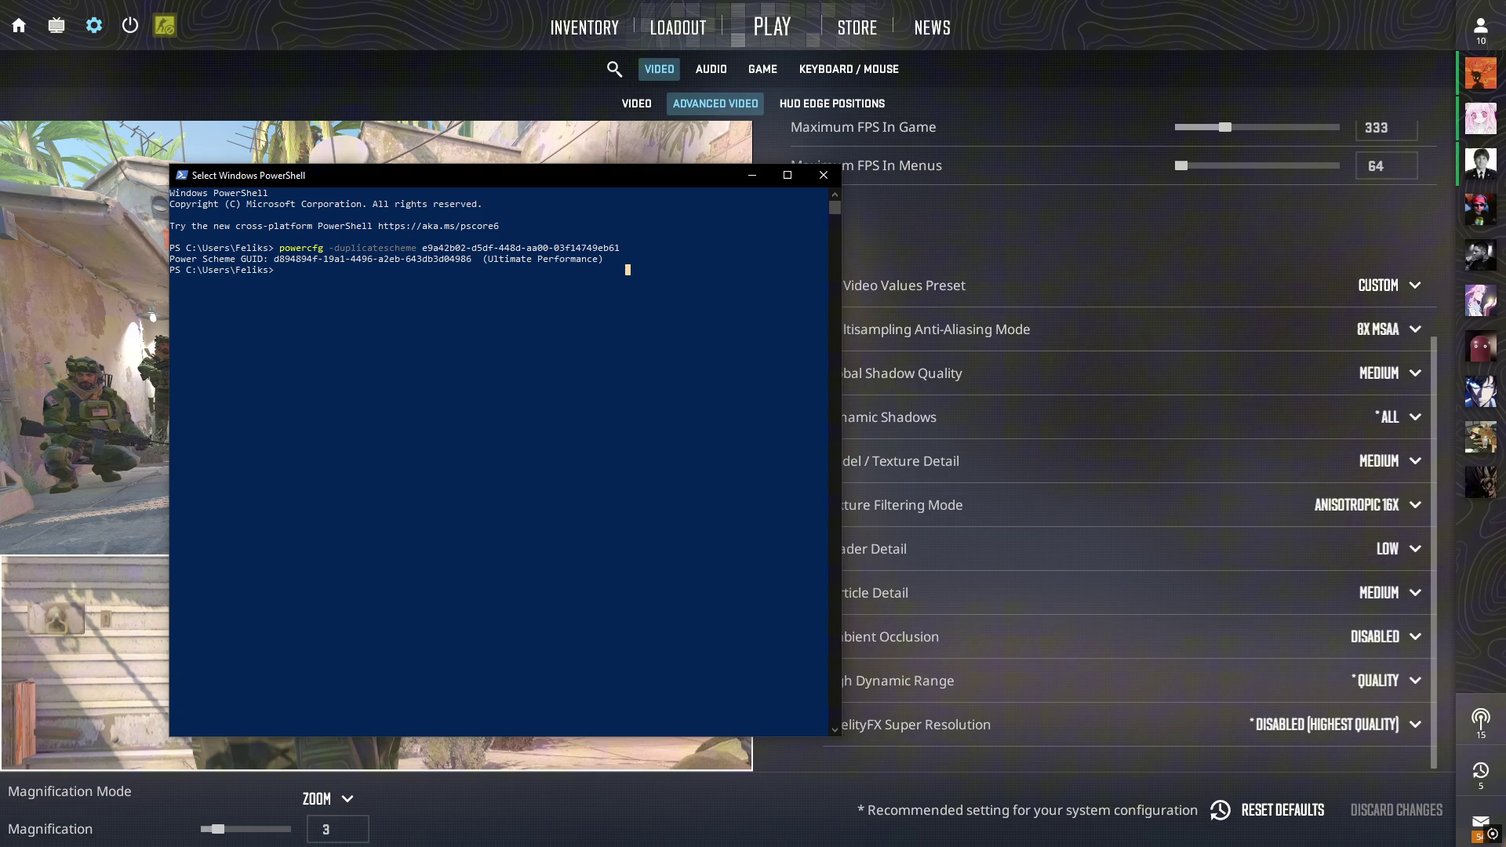
{"action": "key", "text": "super"}
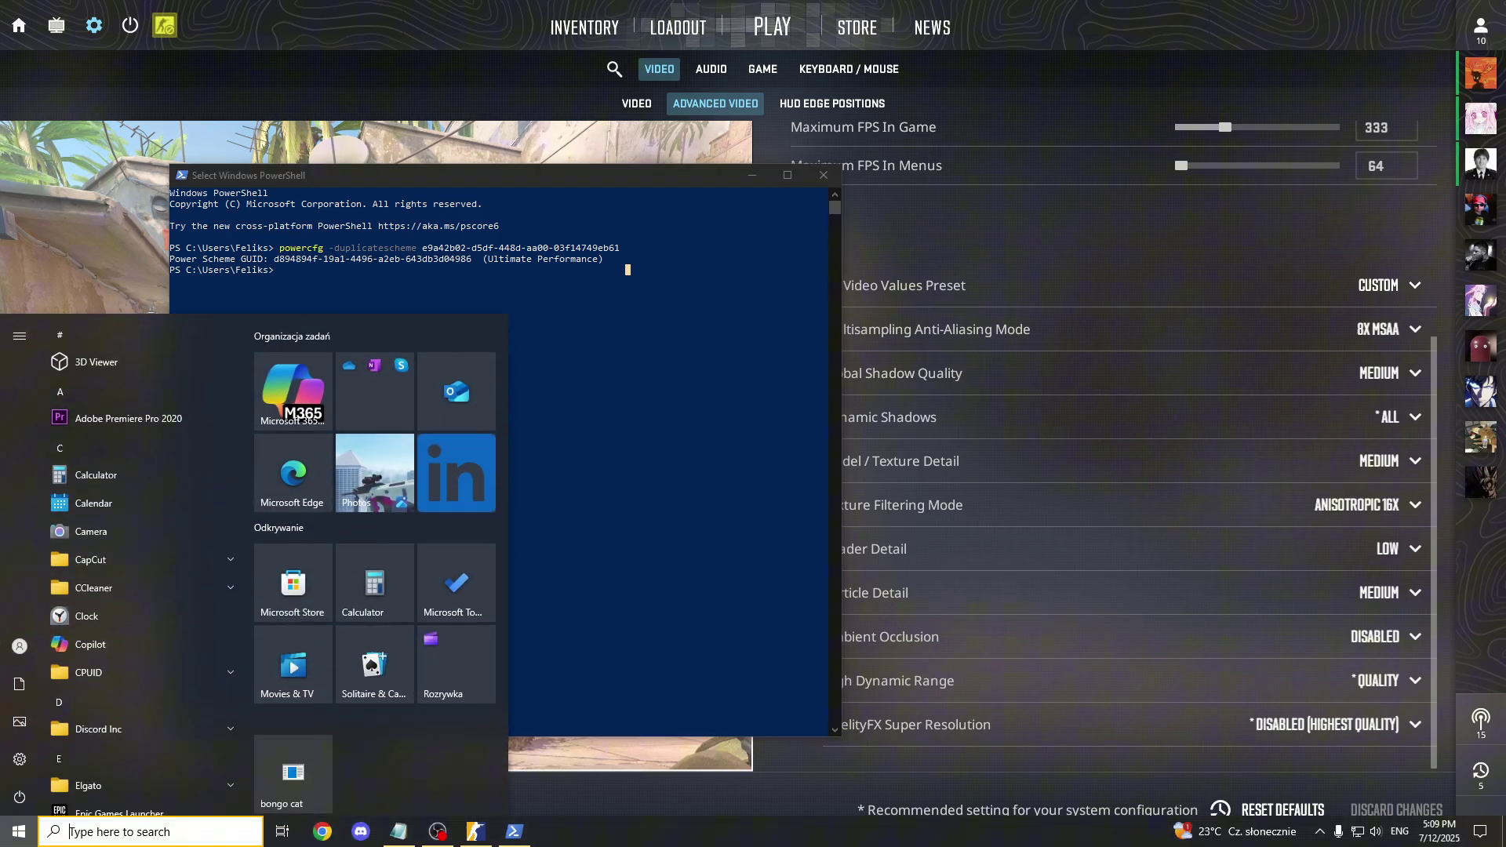
{"action": "type", "text": "pc"}
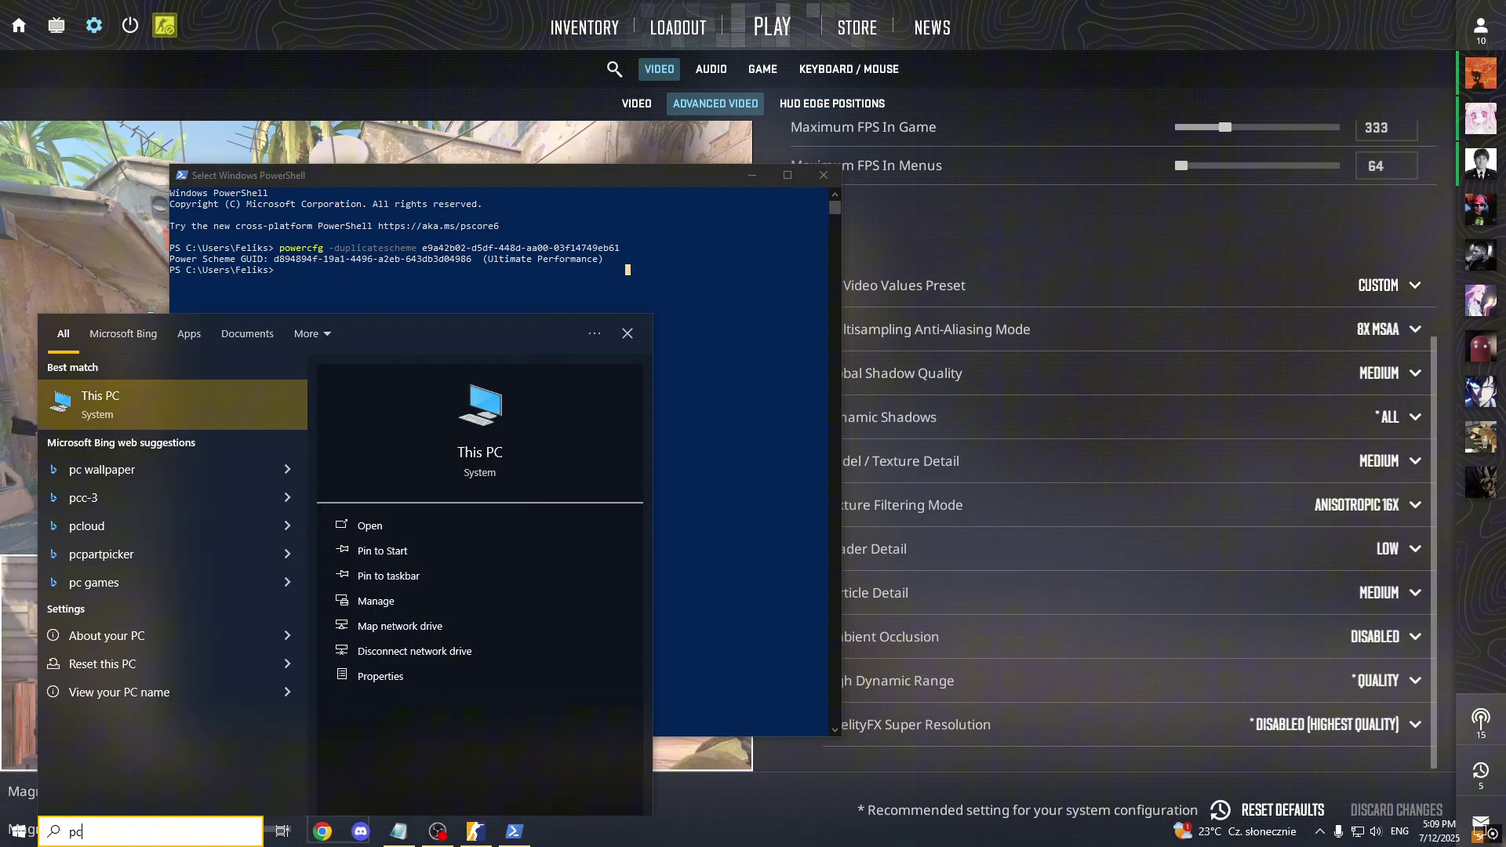
{"action": "key", "text": "Return"}
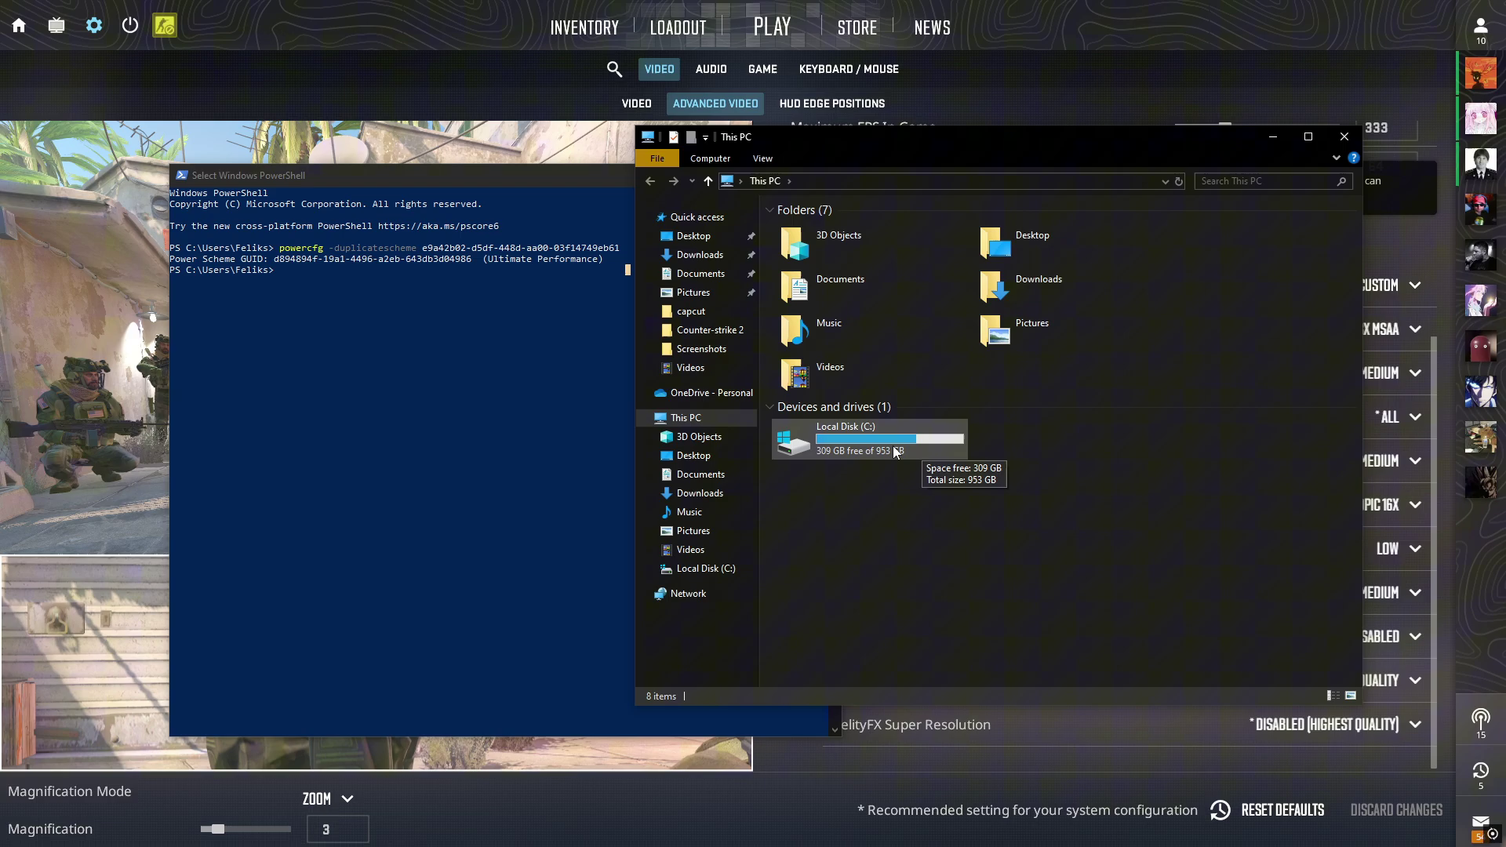
Close the This PC window and return CS2 from video settings to its home screen
{"action": "mouse_move", "coordinate": [1456, 160]}
{"action": "left_click", "coordinate": [1334, 137]}
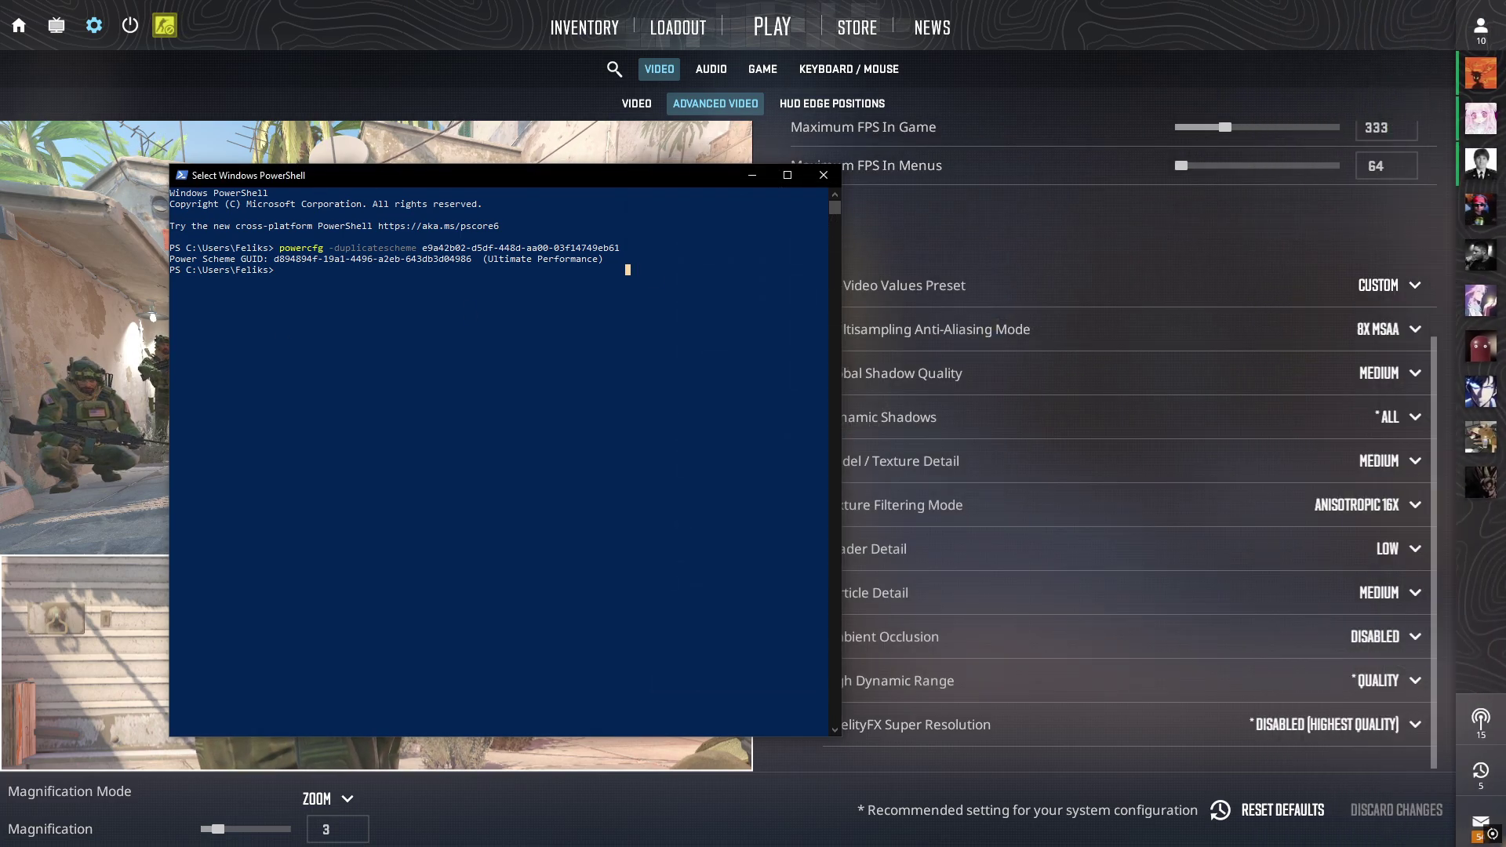
{"action": "key", "text": "super"}
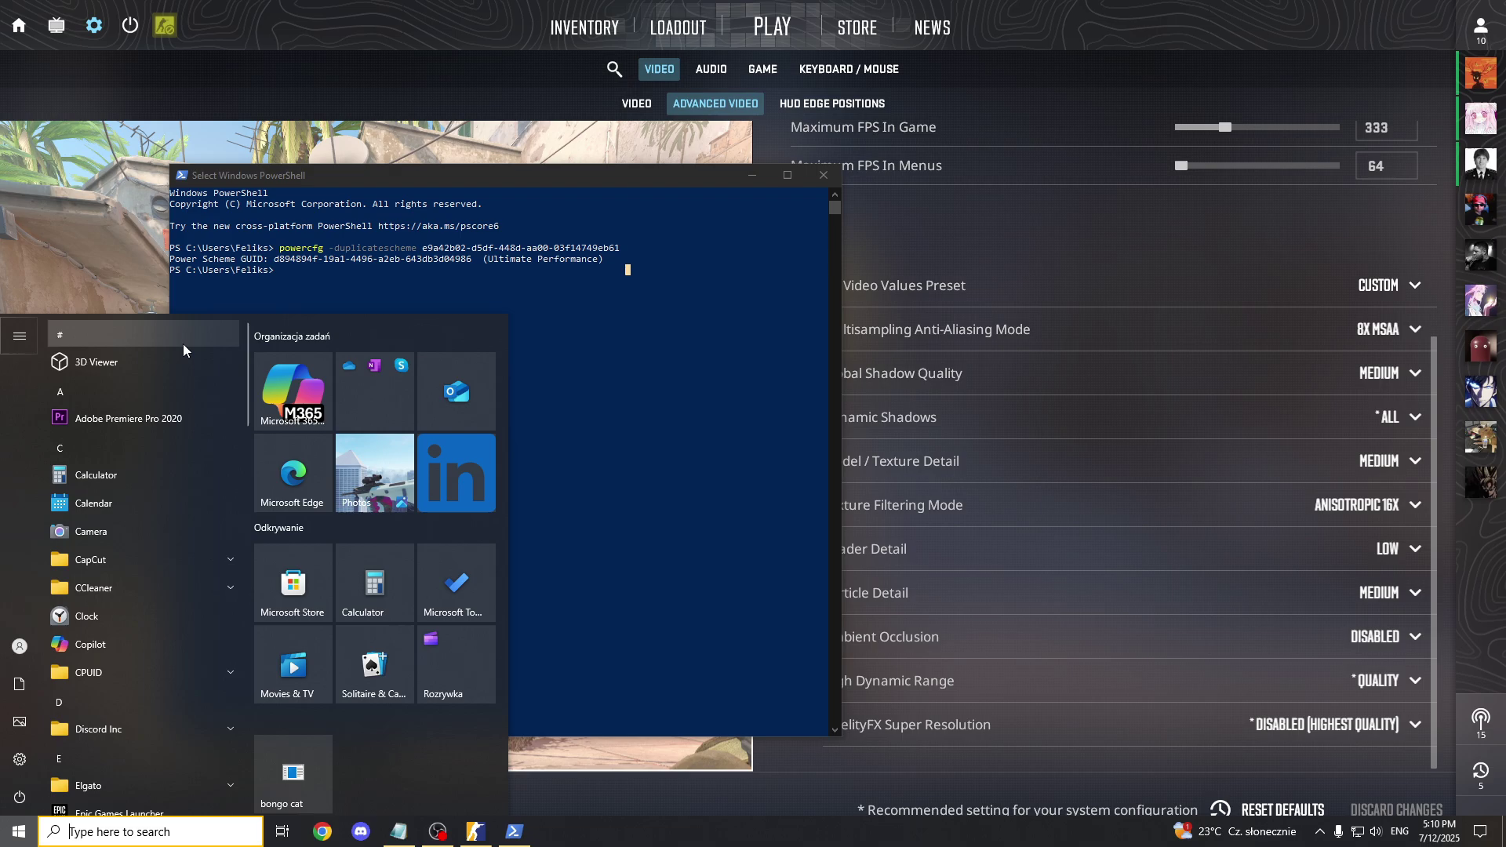
{"action": "key", "text": "alt+Tab"}
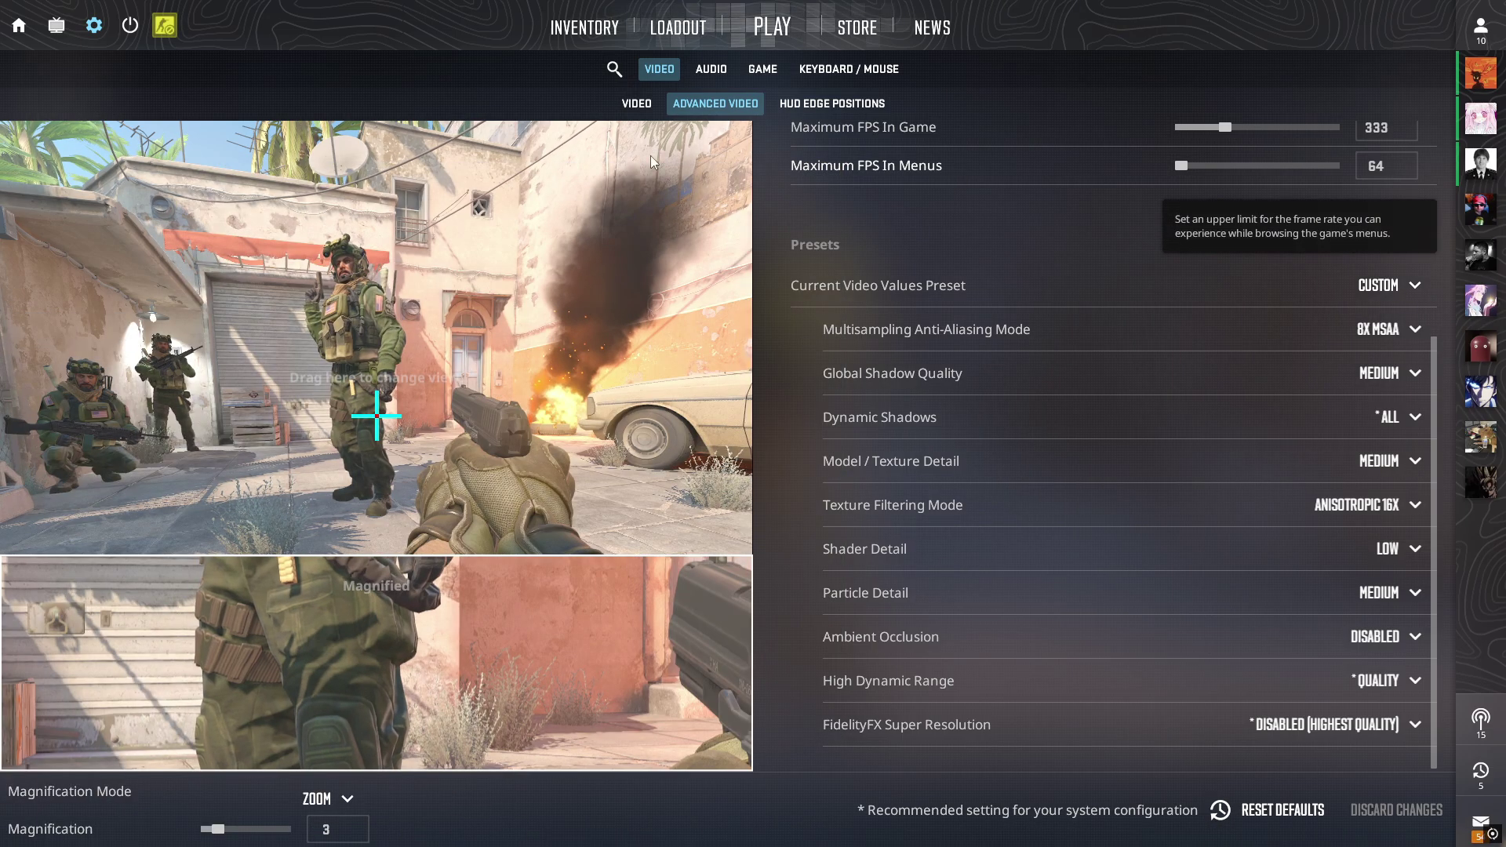
{"action": "key", "text": "Escape"}
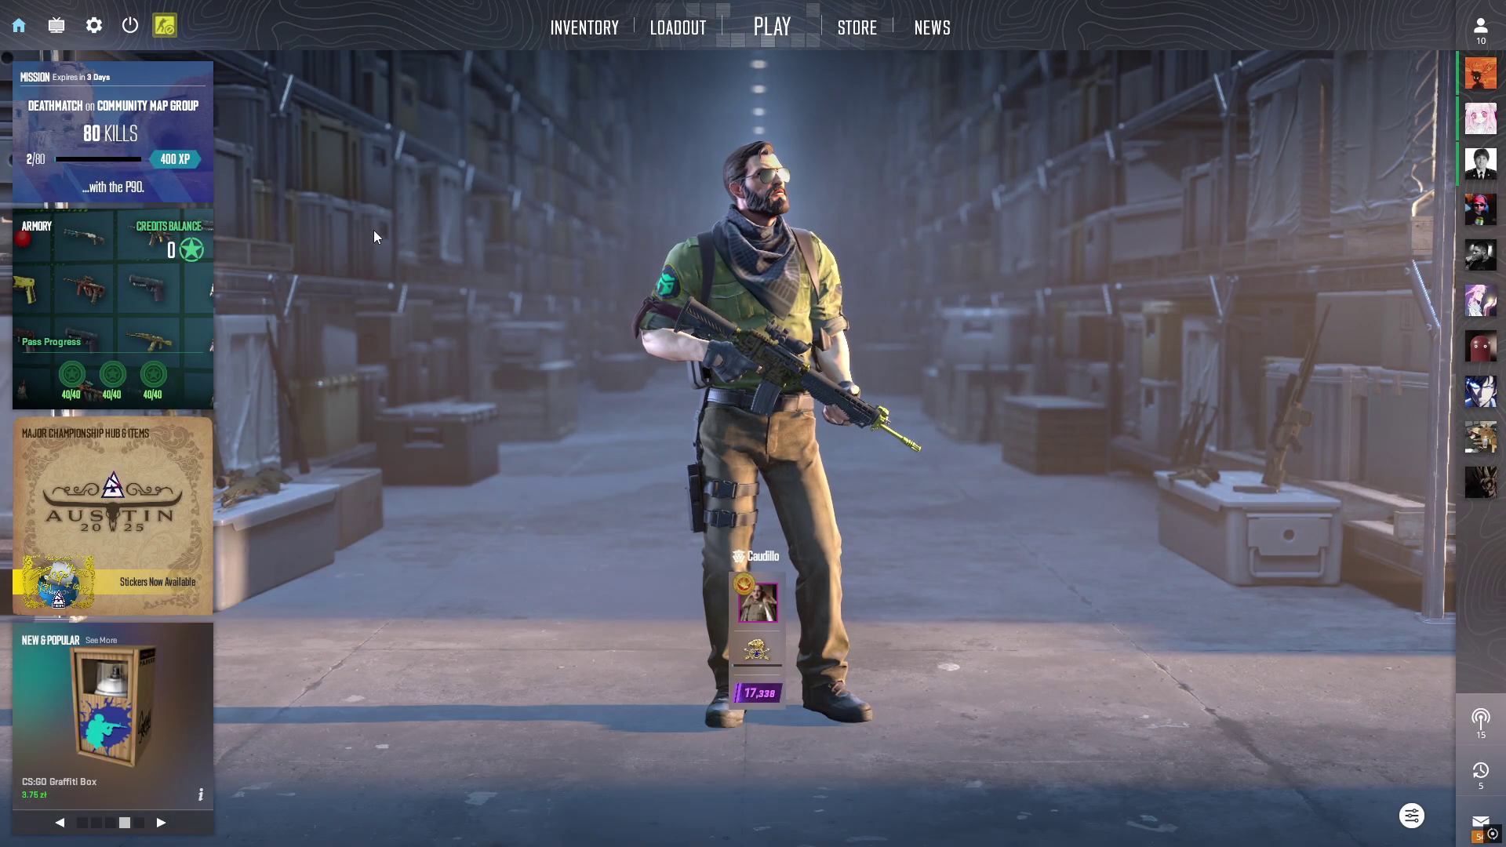
Search 'defen' and highlight the Windows Defender Firewall with Advanced Security result
{"action": "key", "text": "super"}
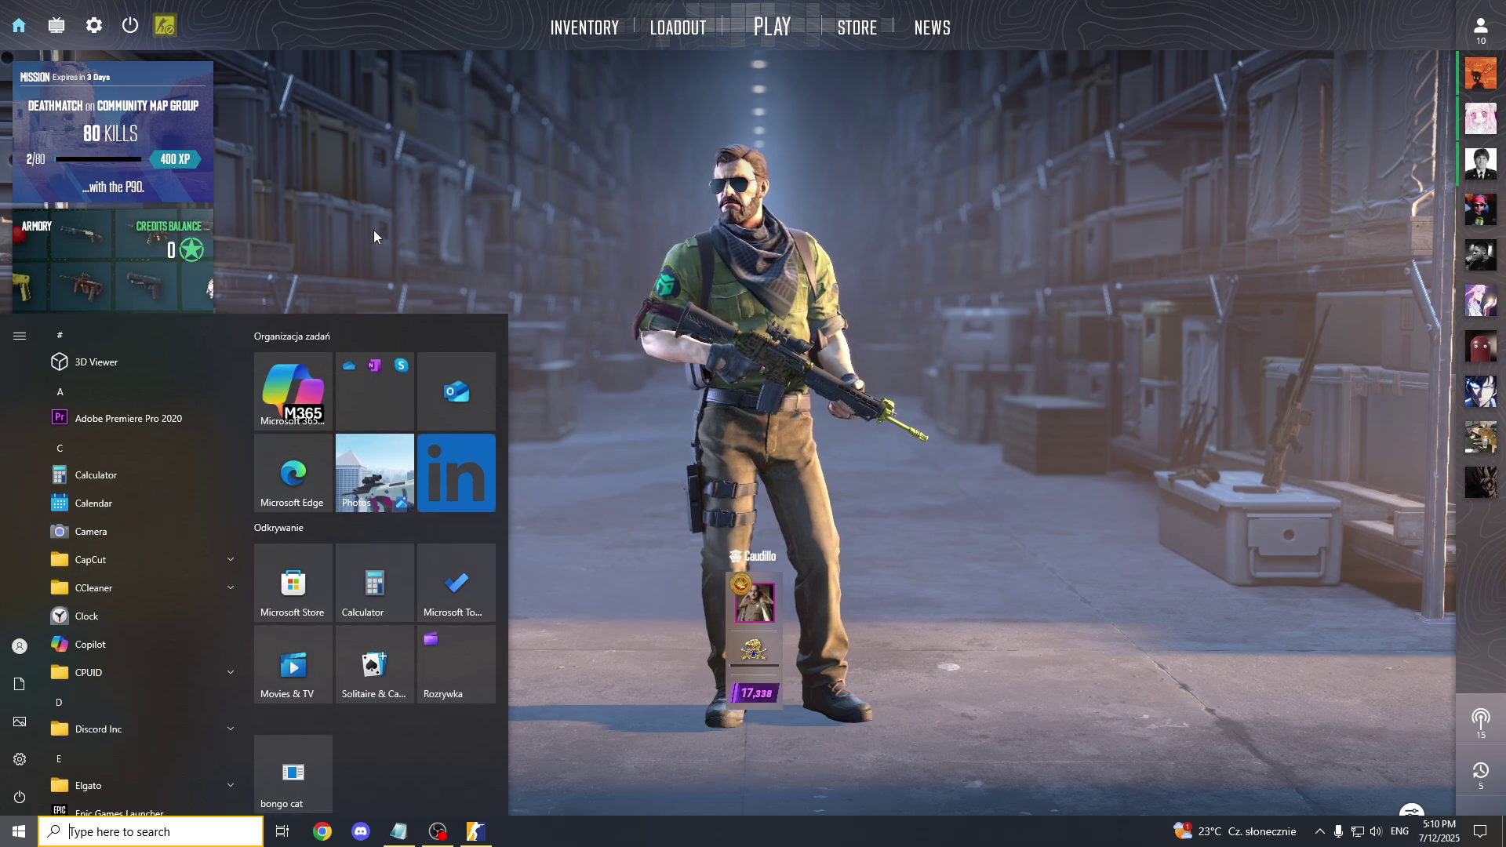
{"action": "type", "text": "defen"}
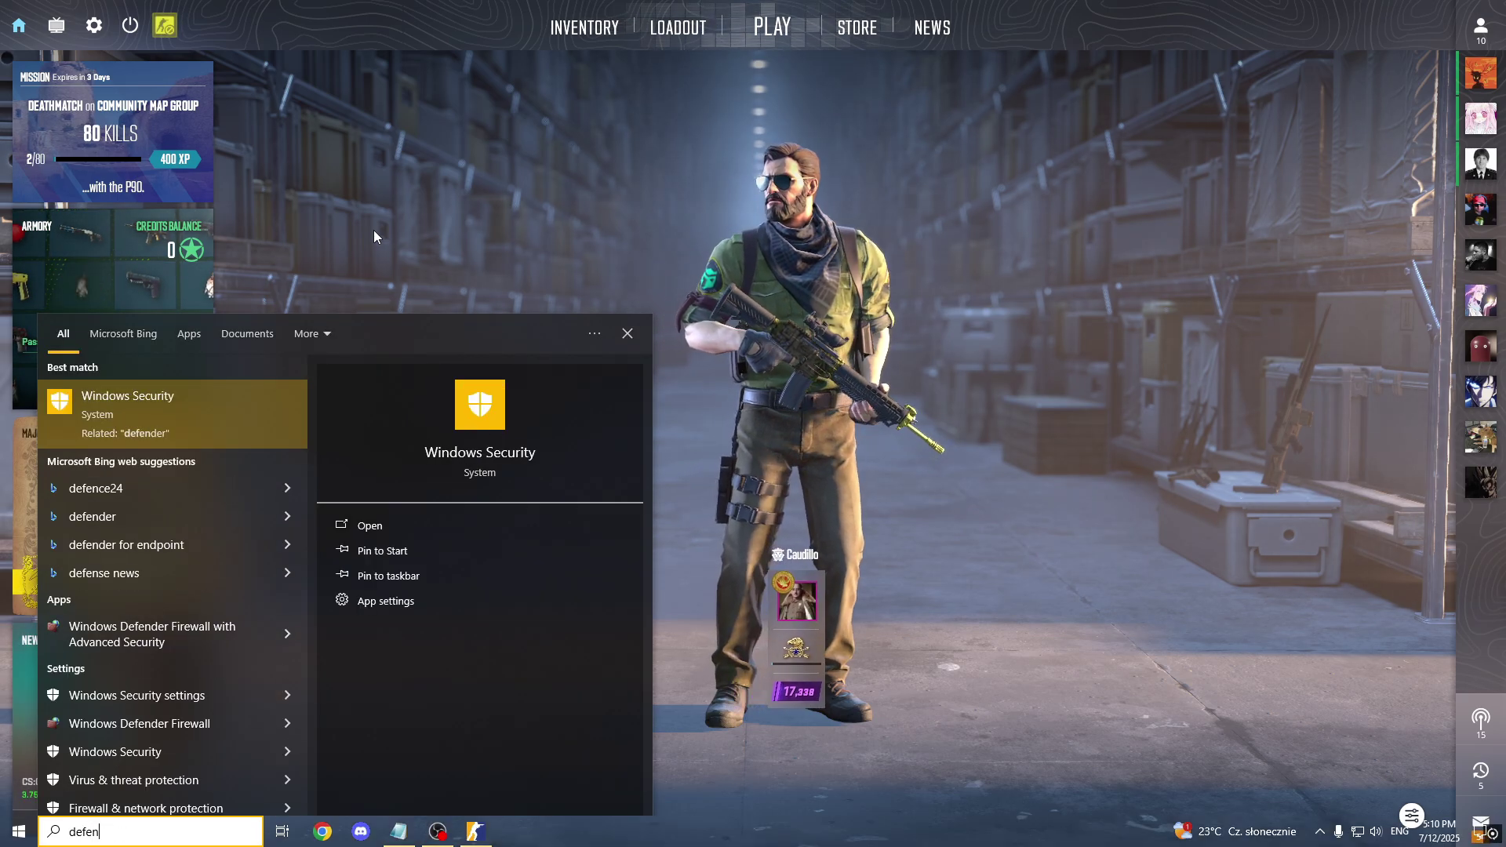
{"action": "key", "text": "Down"}
{"action": "key", "text": "Down"}
{"action": "key", "text": "Down"}
{"action": "key", "text": "Down"}
{"action": "key", "text": "Down"}
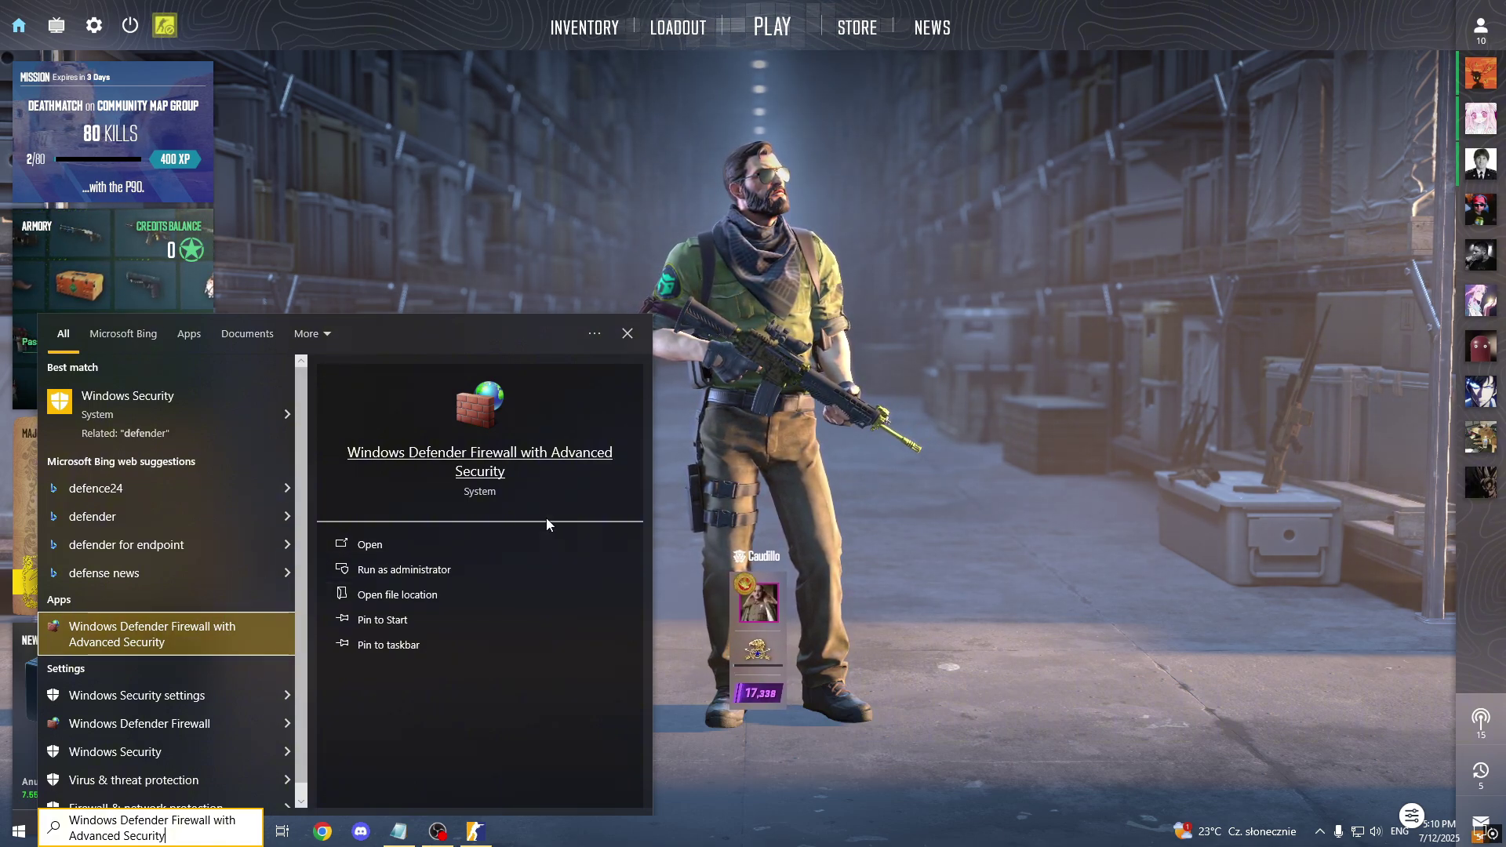
Open Startup Apps via a 'star' search and scroll through the list of startup apps
{"action": "left_click", "coordinate": [702, 521]}
{"action": "key", "text": "super"}
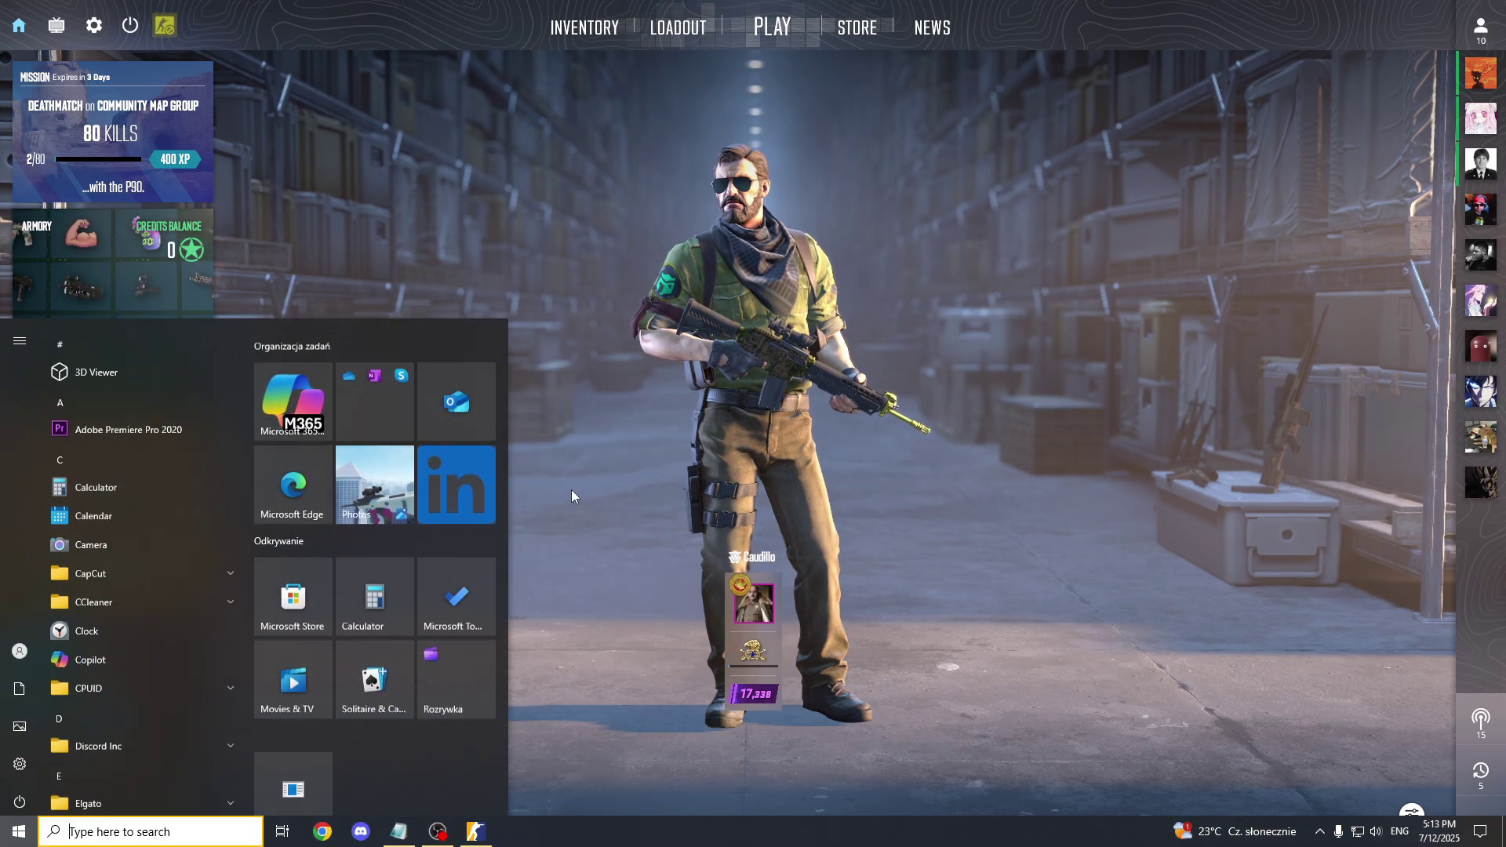
{"action": "type", "text": "star"}
{"action": "key", "text": "Return"}
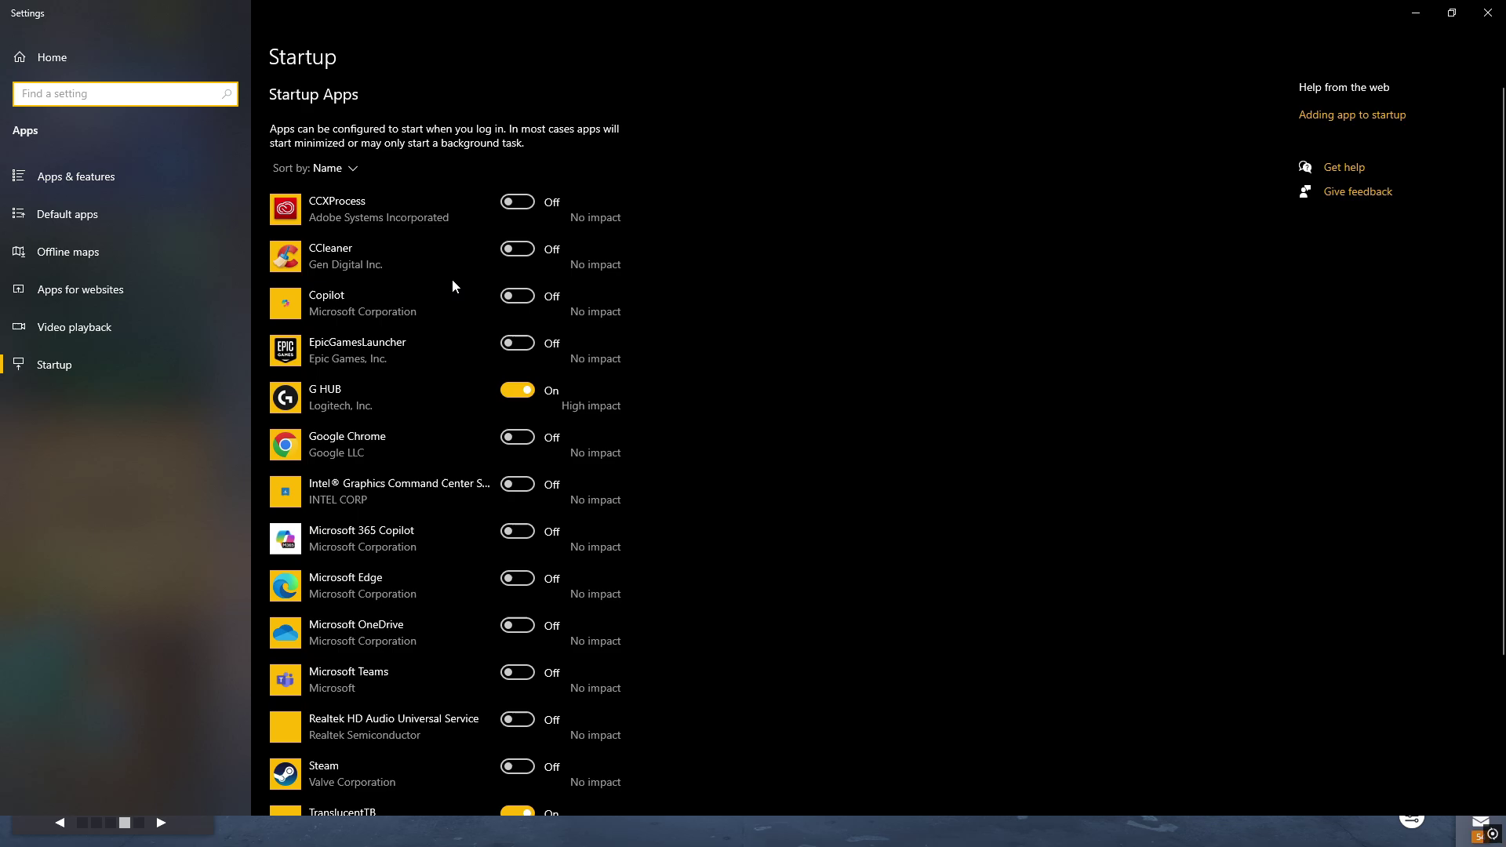
{"action": "scroll", "coordinate": [628, 329], "scroll_direction": "down", "scroll_amount": 3}
{"action": "scroll", "coordinate": [655, 321], "scroll_direction": "up", "scroll_amount": 3}
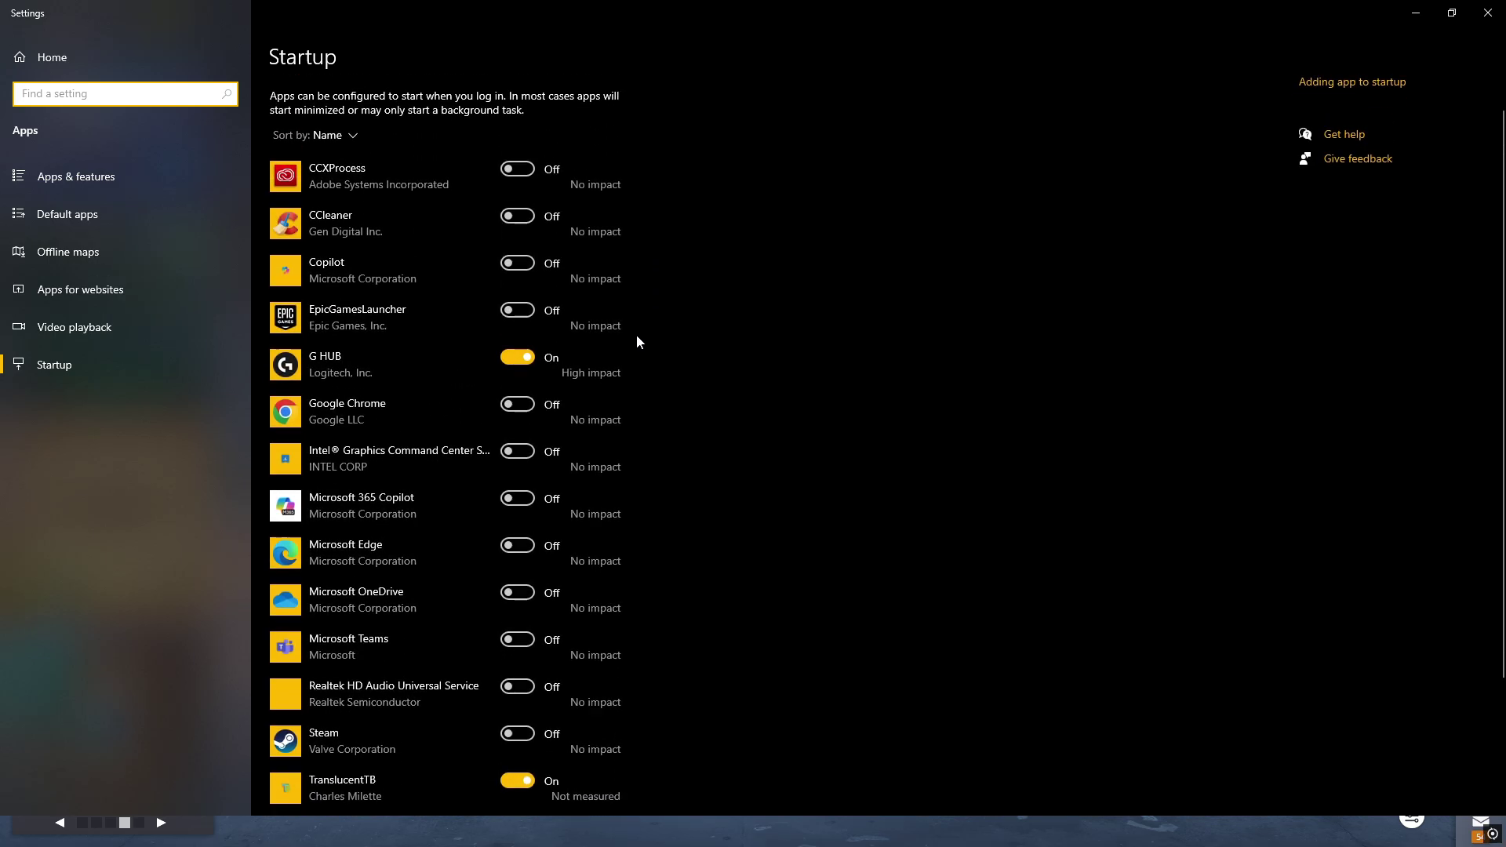
{"action": "scroll", "coordinate": [634, 341], "scroll_direction": "down", "scroll_amount": 1}
{"action": "scroll", "coordinate": [627, 339], "scroll_direction": "down", "scroll_amount": 1}
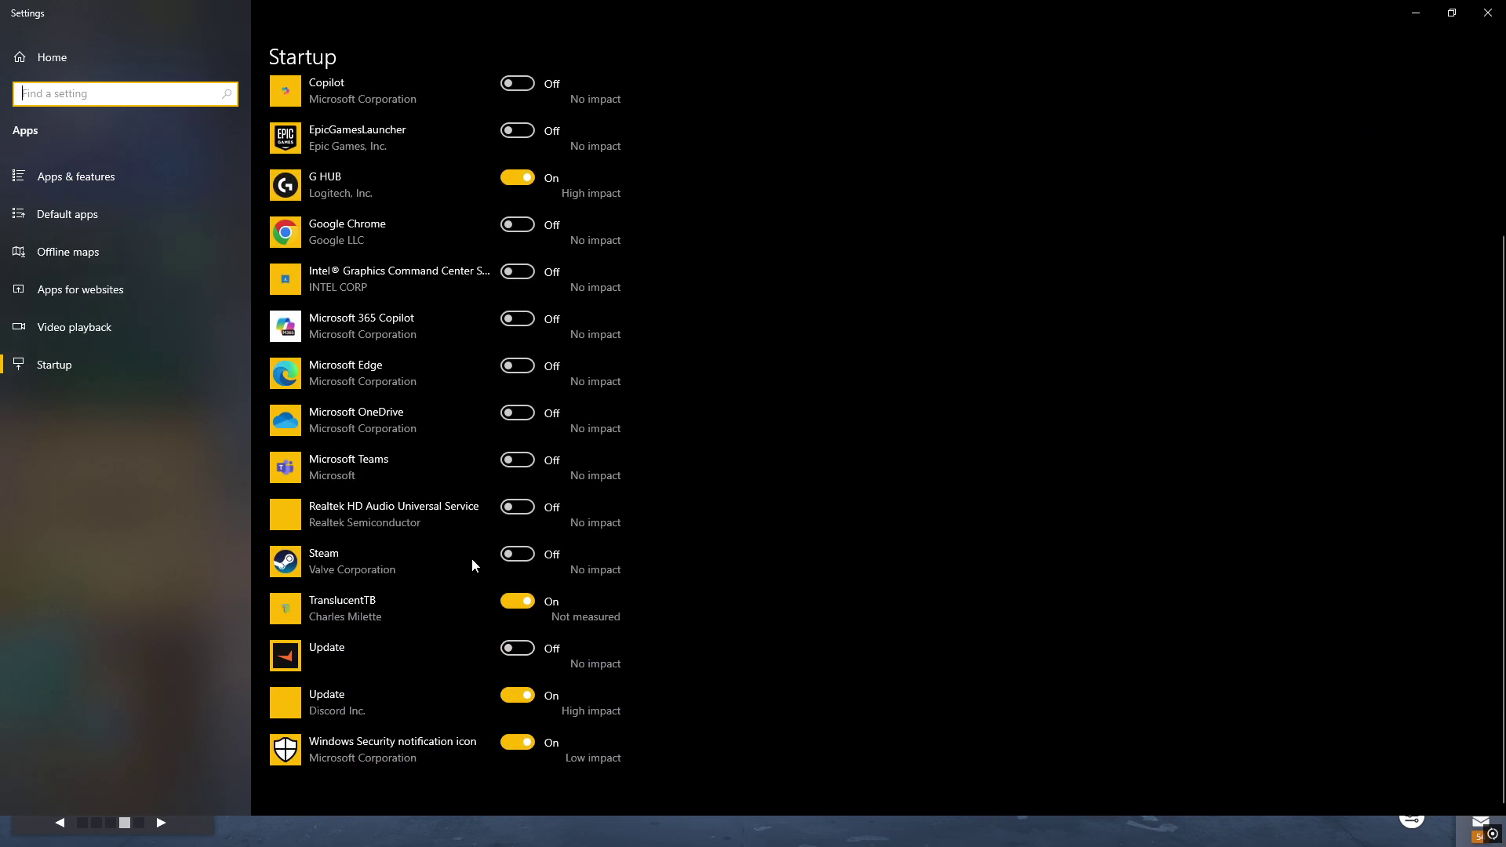